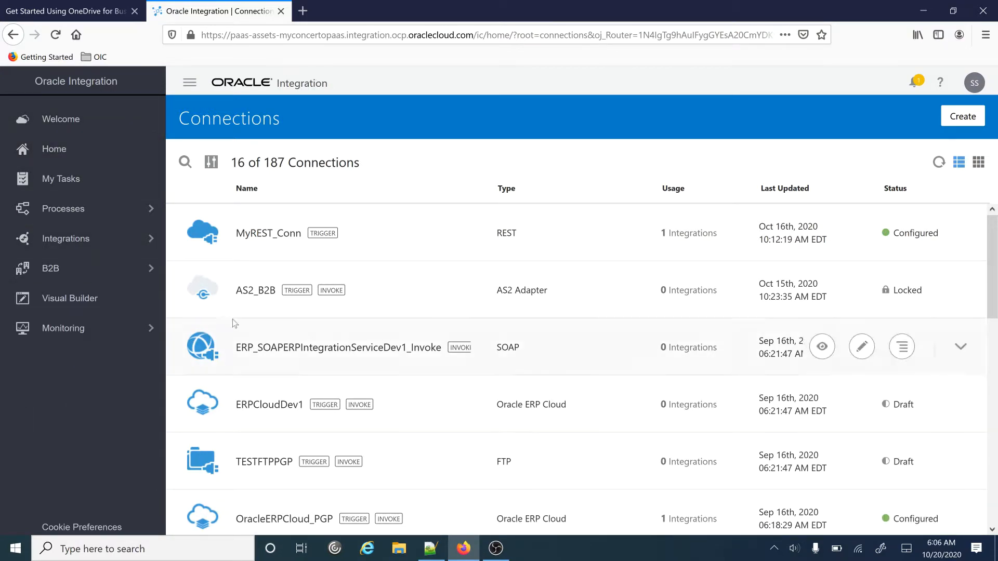
- Navigate through the Integrations section to the Connections page
click(62, 240)
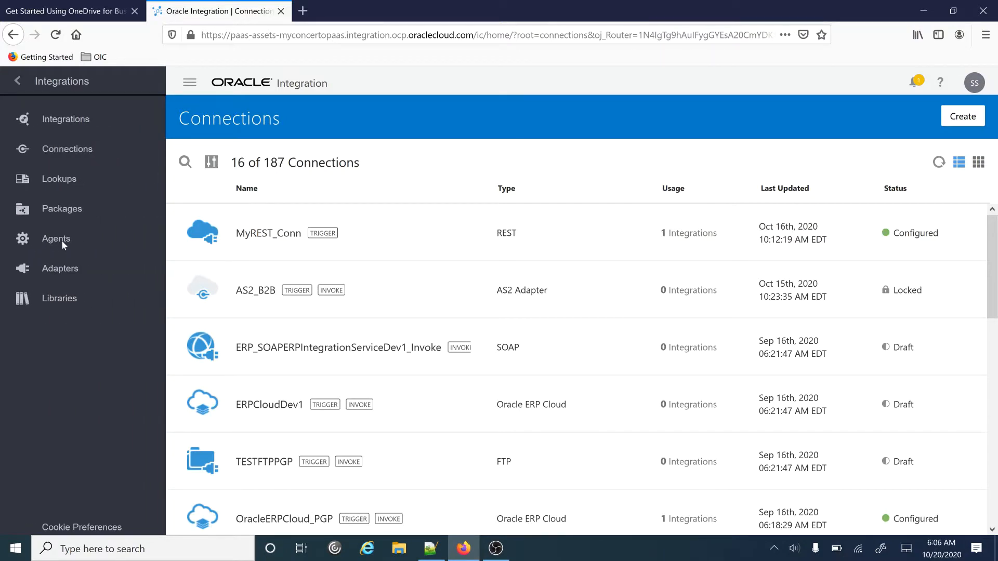
click(62, 240)
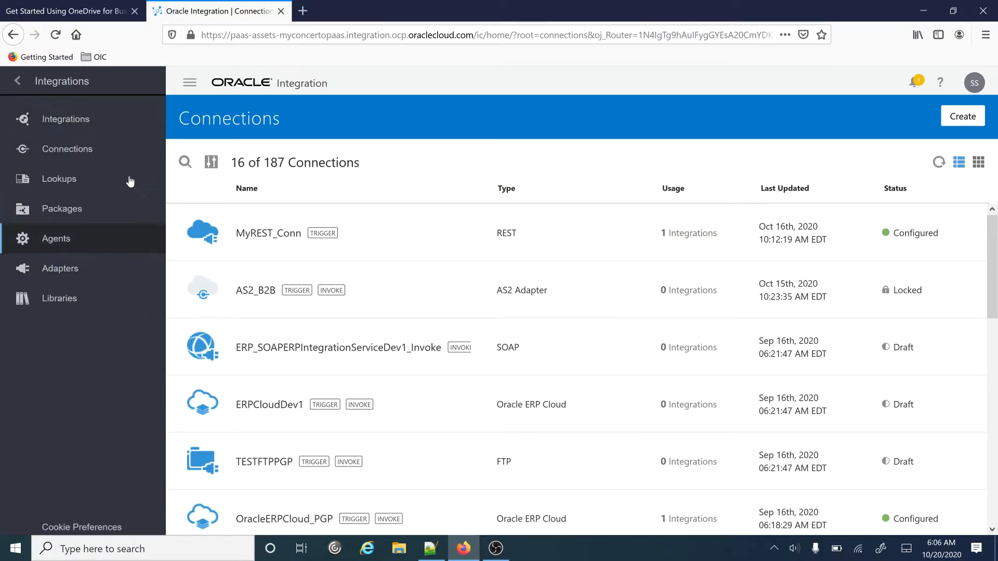
click(51, 206)
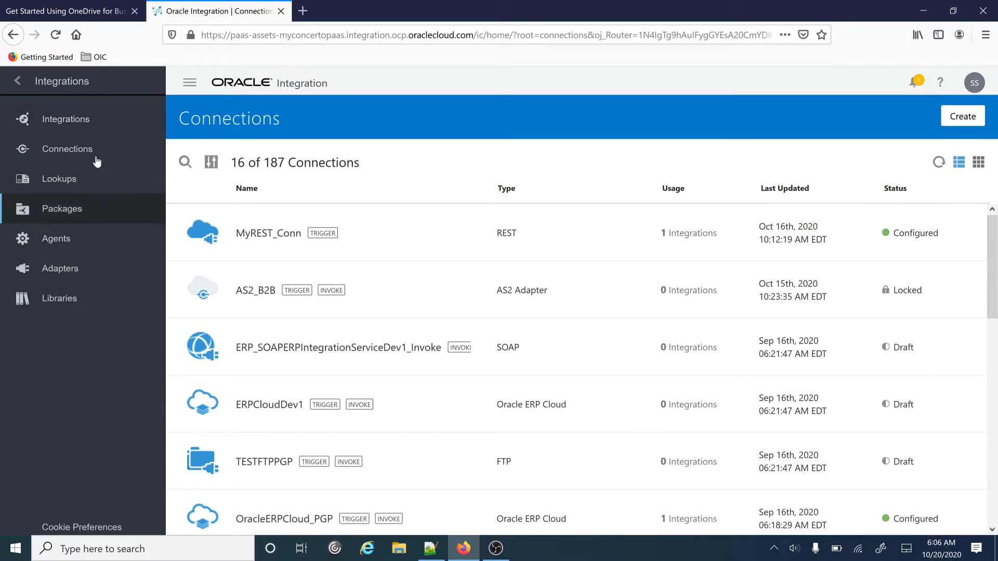
click(65, 119)
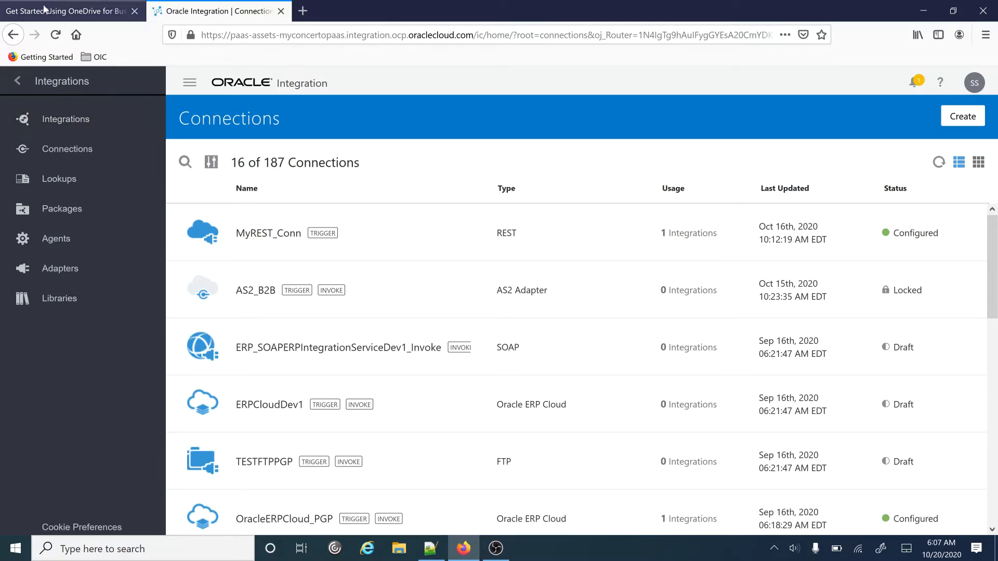
click(72, 152)
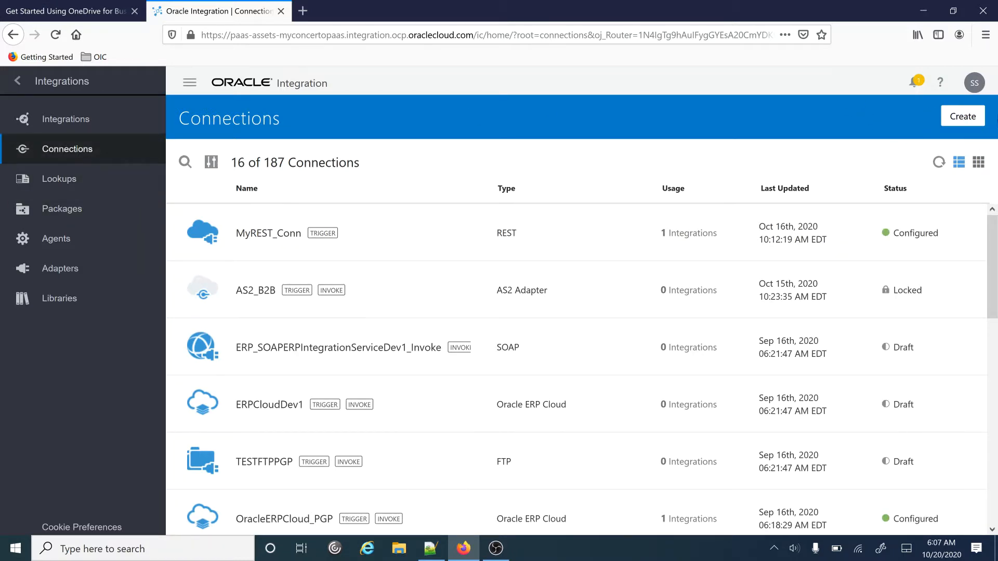
- Create a REST connection named Test_REST_API with the Trigger role
click(964, 118)
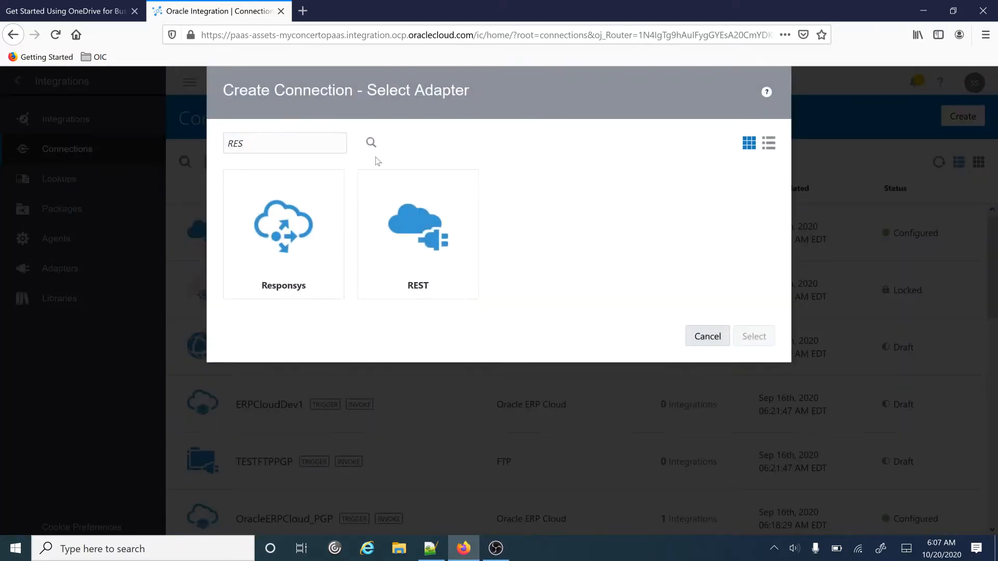
click(432, 230)
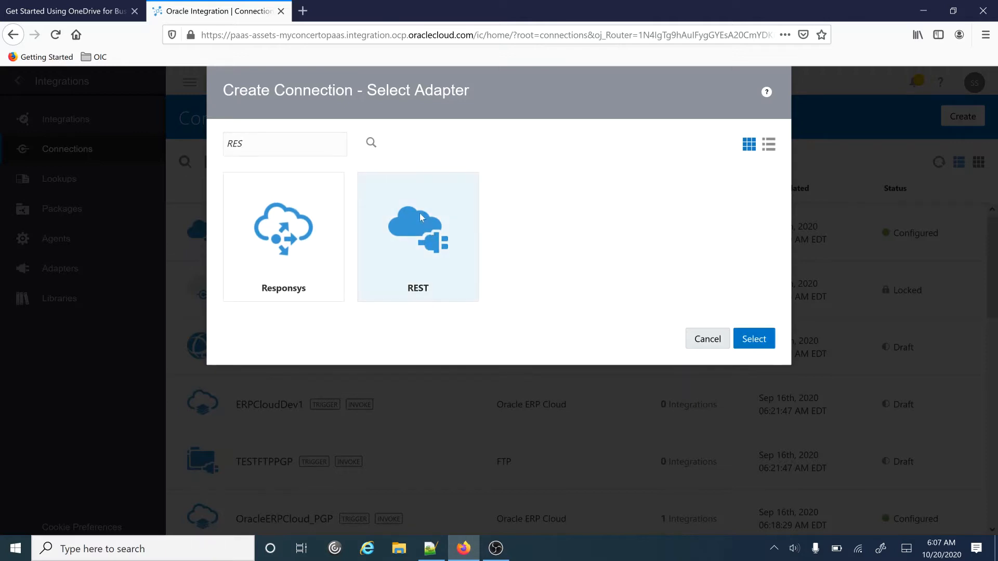
click(756, 340)
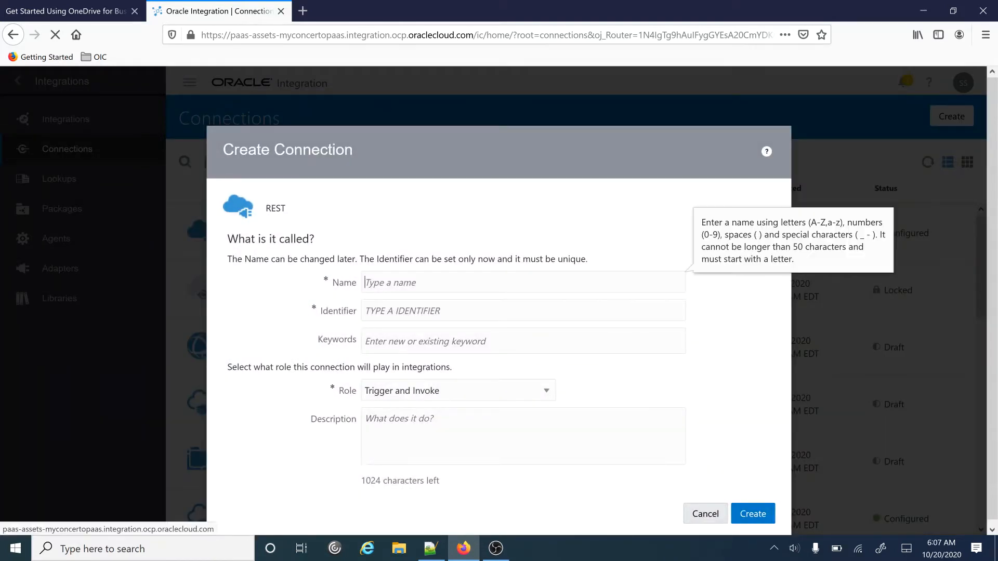
text(Te)
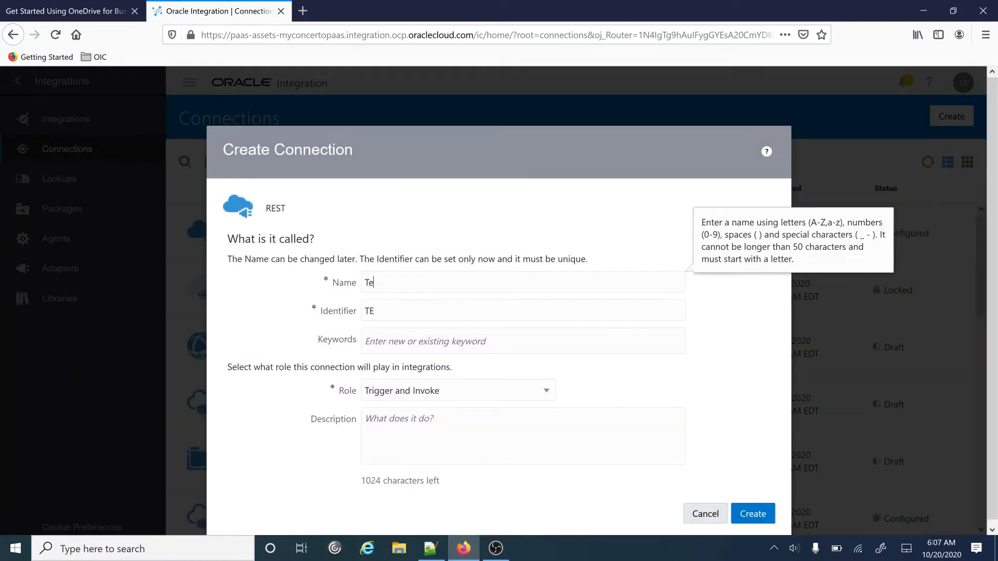
text(st_REST_API)
click(548, 392)
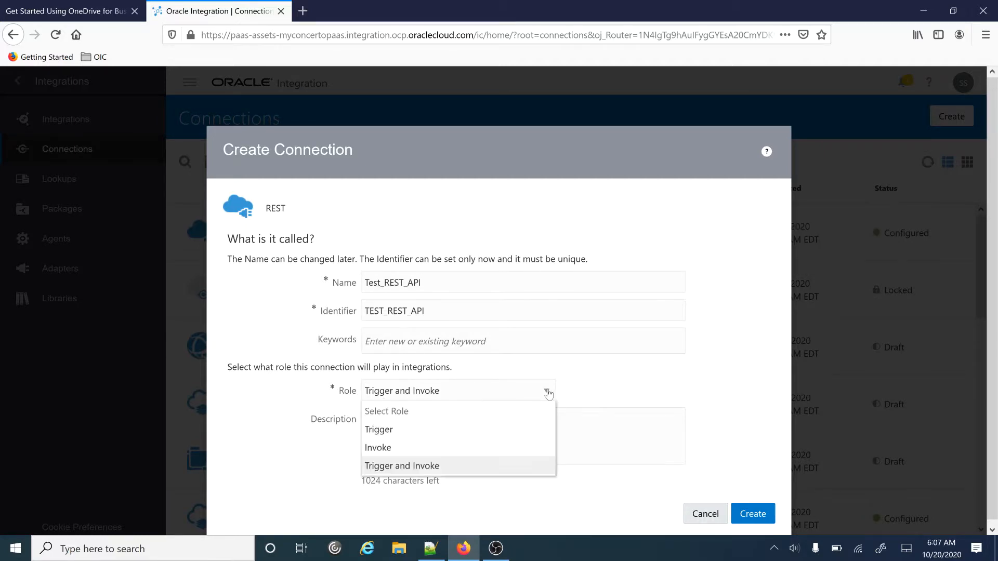
click(412, 431)
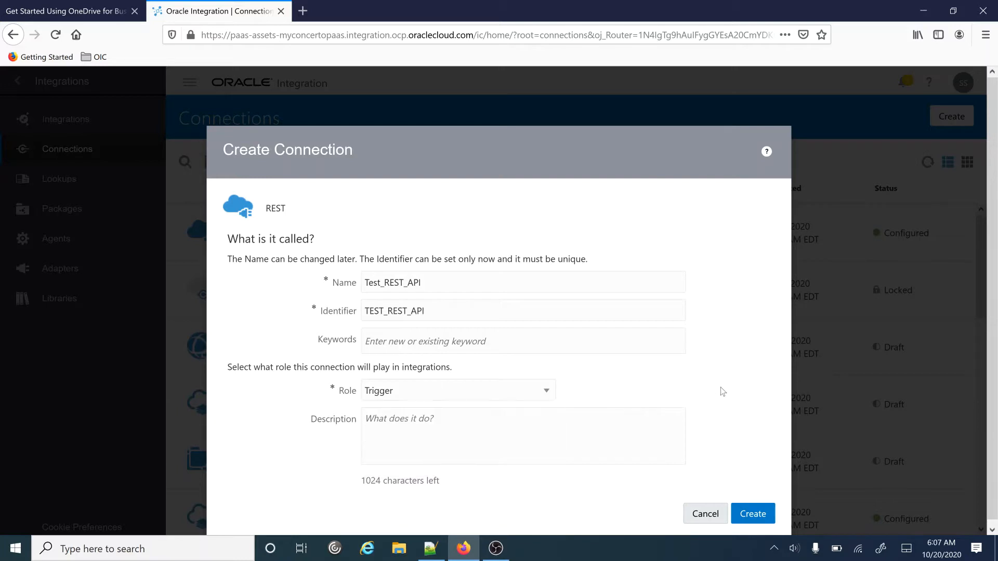
click(757, 516)
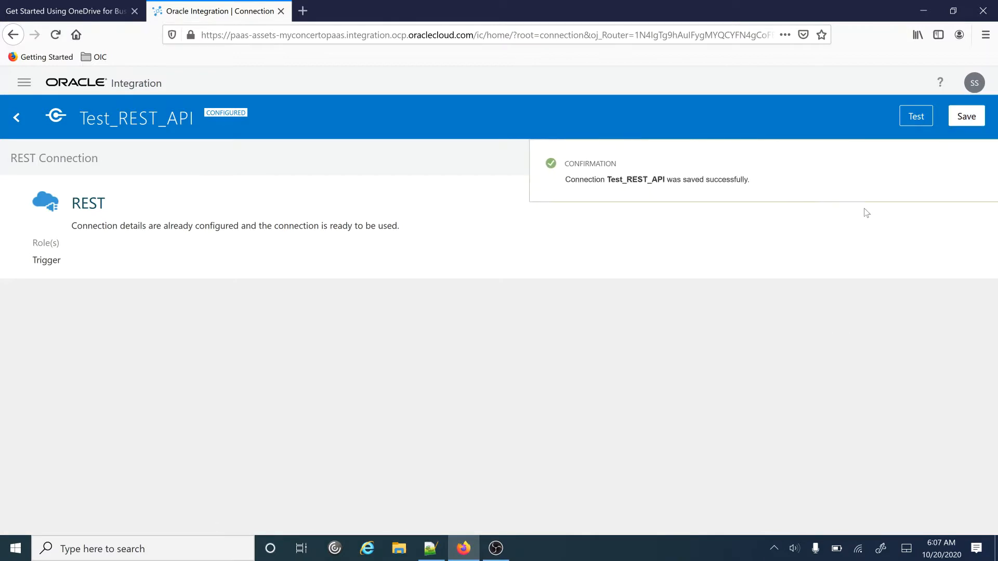
- Test and save the Test_REST_API connection, then go to the Integrations list
click(916, 119)
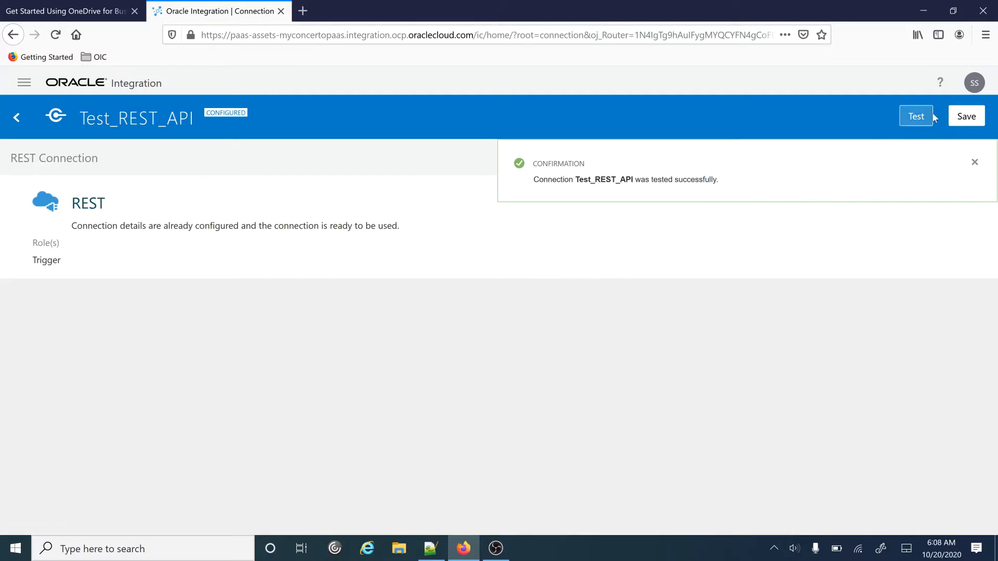
click(20, 116)
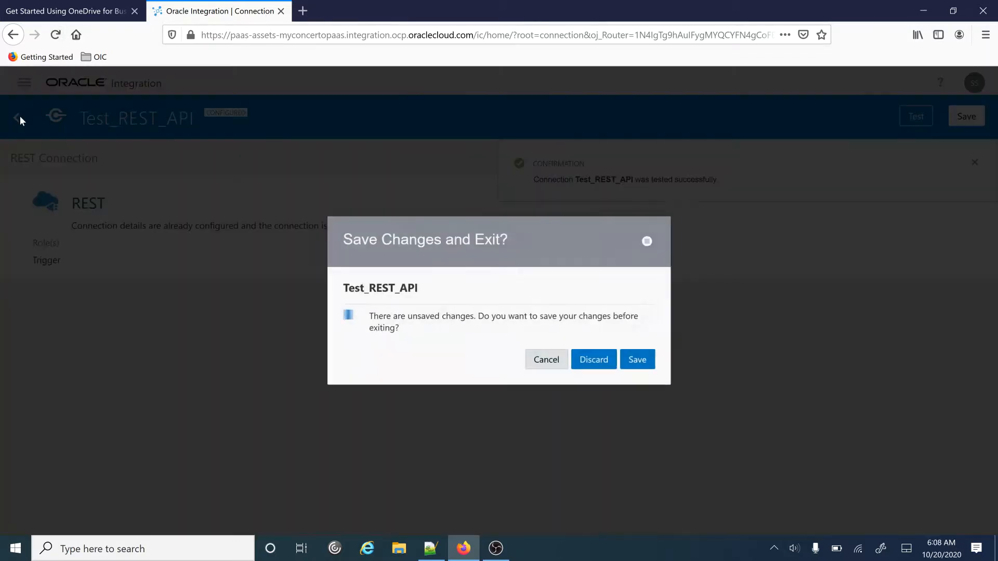
click(641, 362)
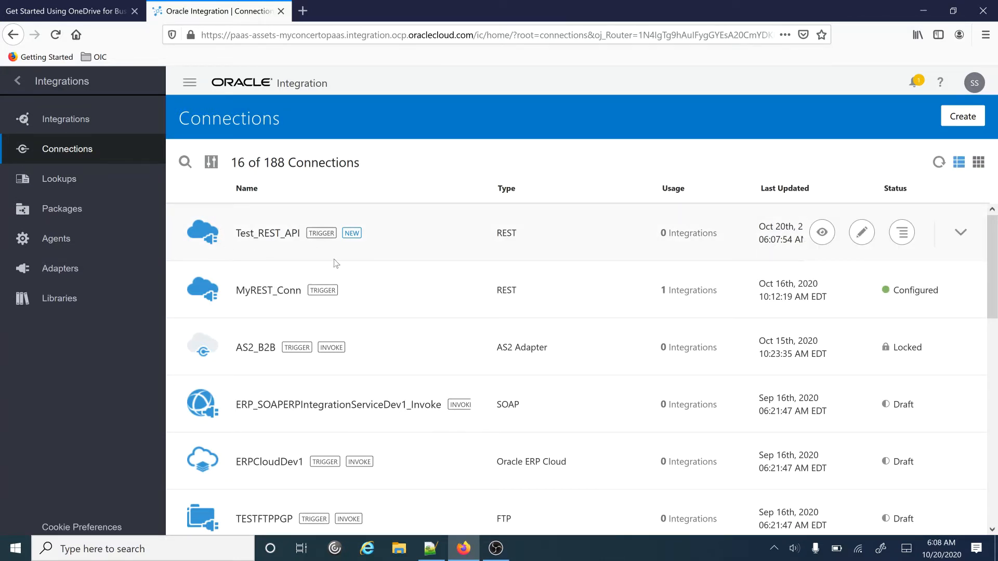
click(71, 124)
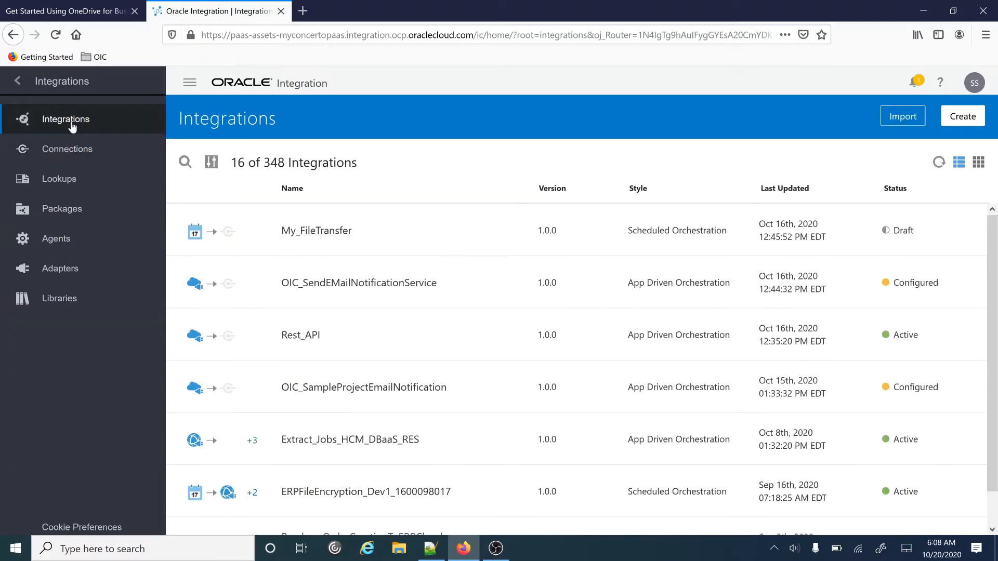
- Begin a new integration using the App Driven Orchestration style
click(959, 117)
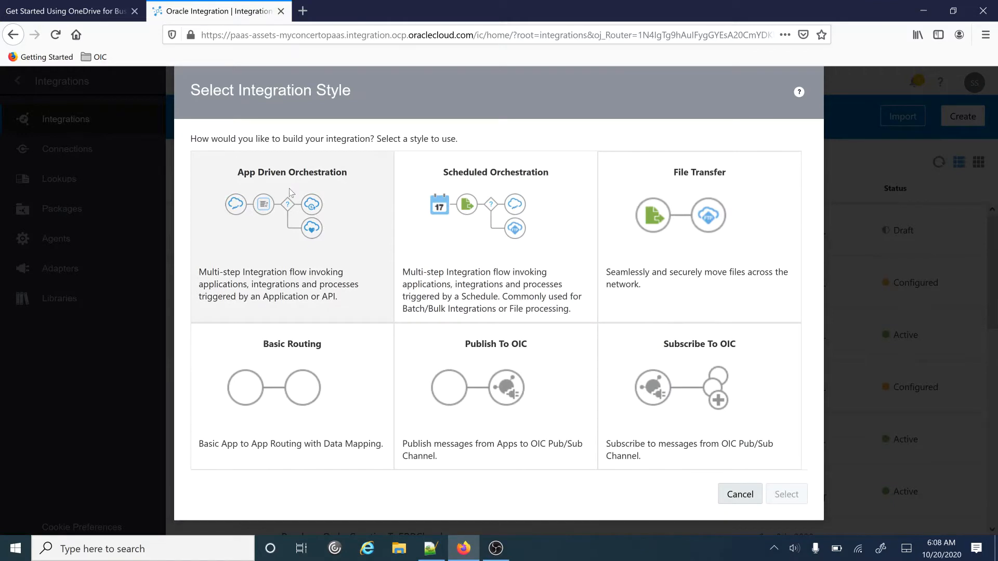
click(301, 203)
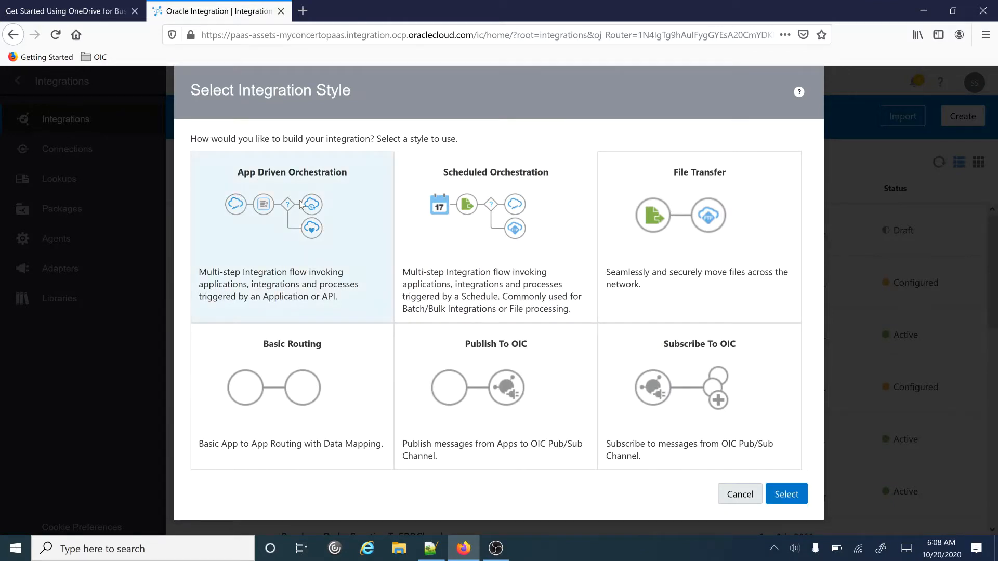
click(783, 495)
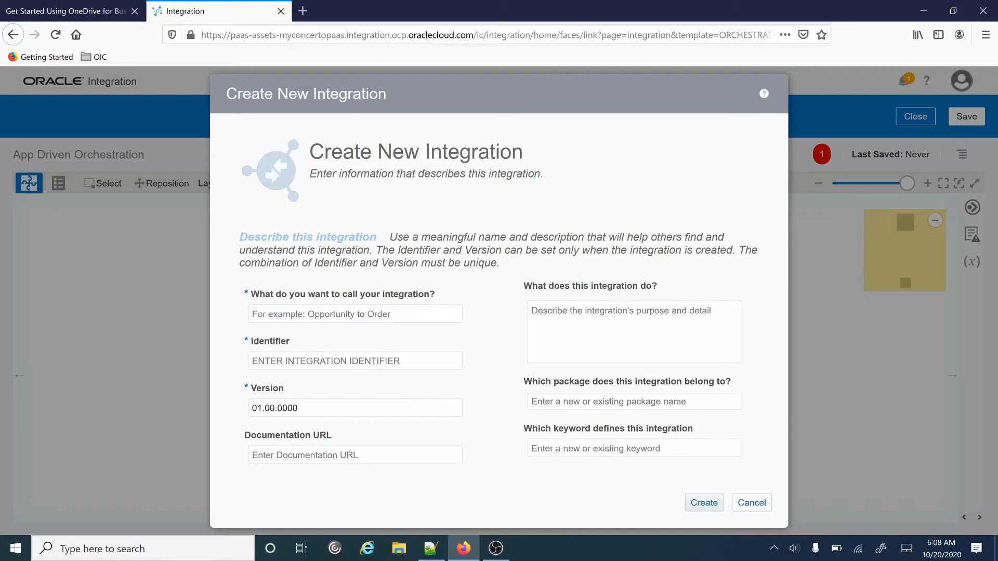
- Name the new integration Test_REST_API and create it
click(421, 309)
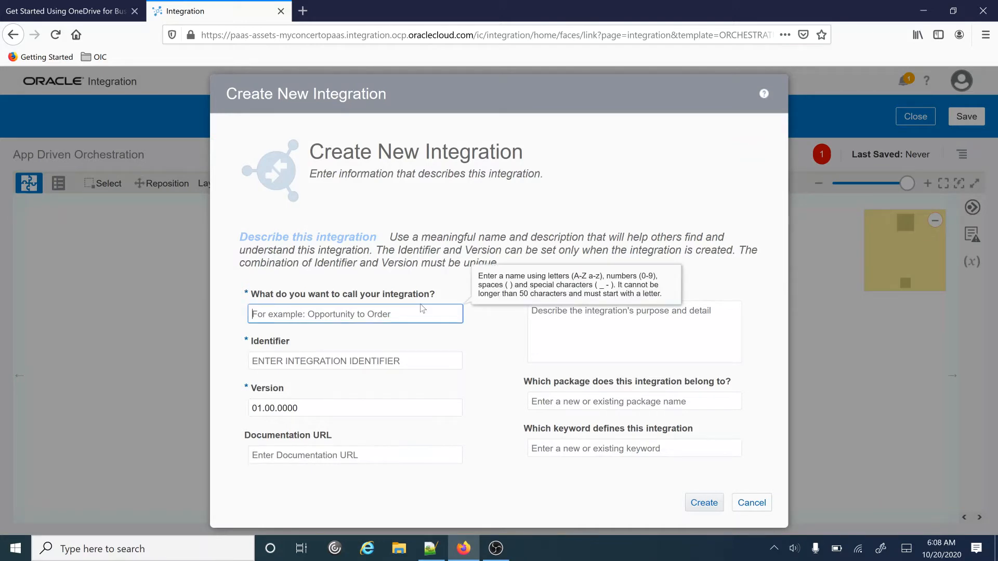
text(Test)
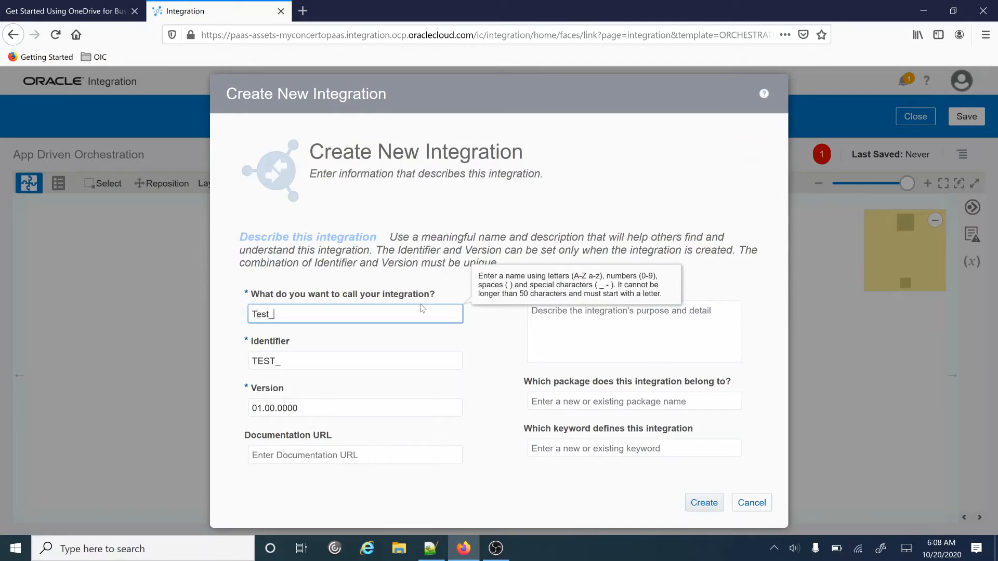
text(_REST_API)
click(705, 503)
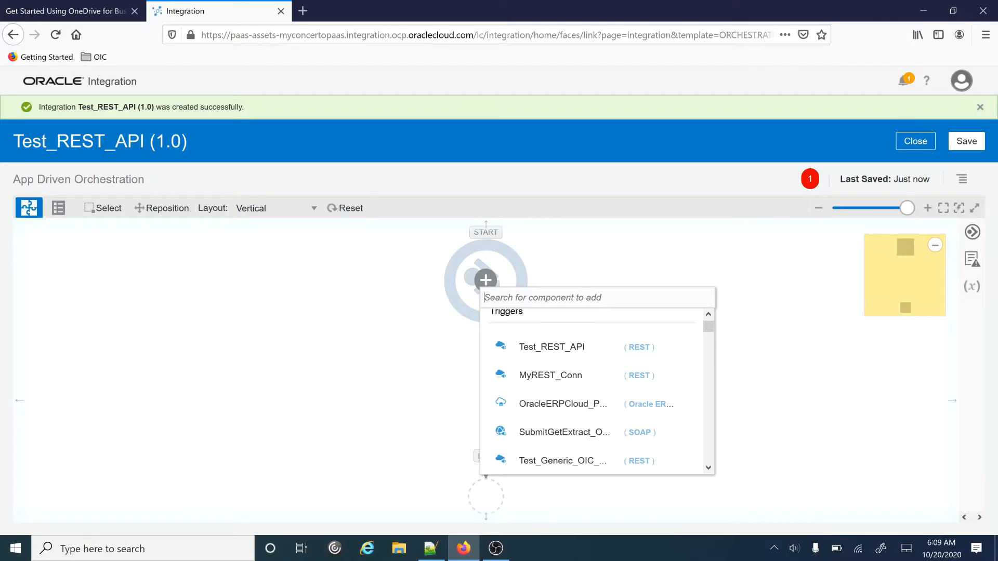
- Pick the Test_REST_API connection as the integration's trigger
drag(708, 333, 708, 326)
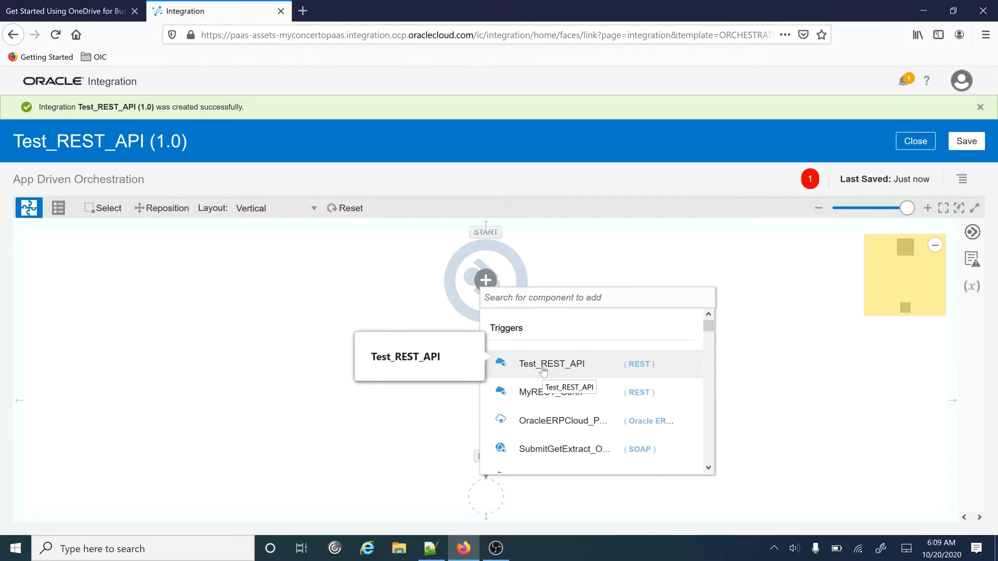
click(576, 363)
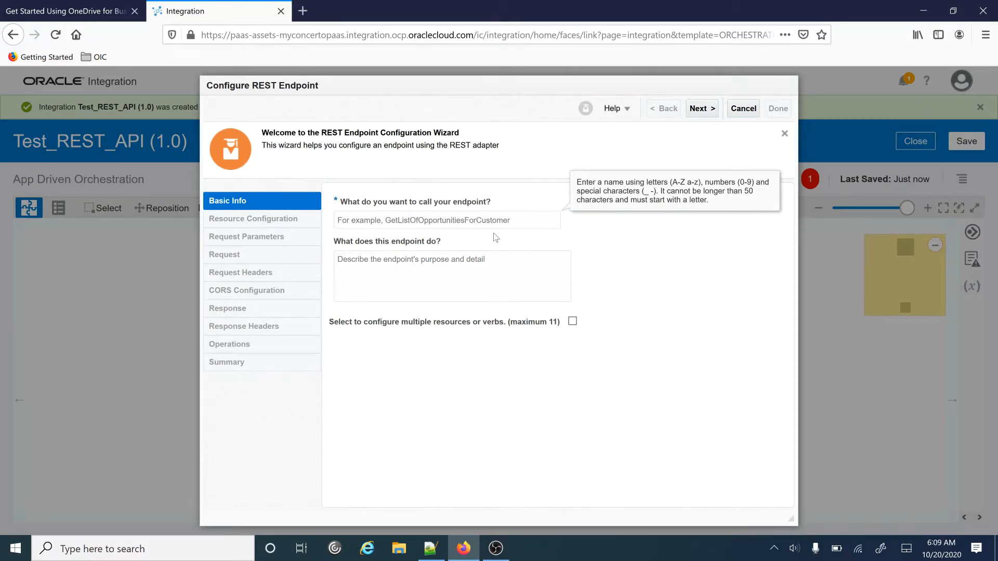
- Define the GET endpoint at /TestRestAPI with request parameters and a response enabled
text(TestRestAPI)
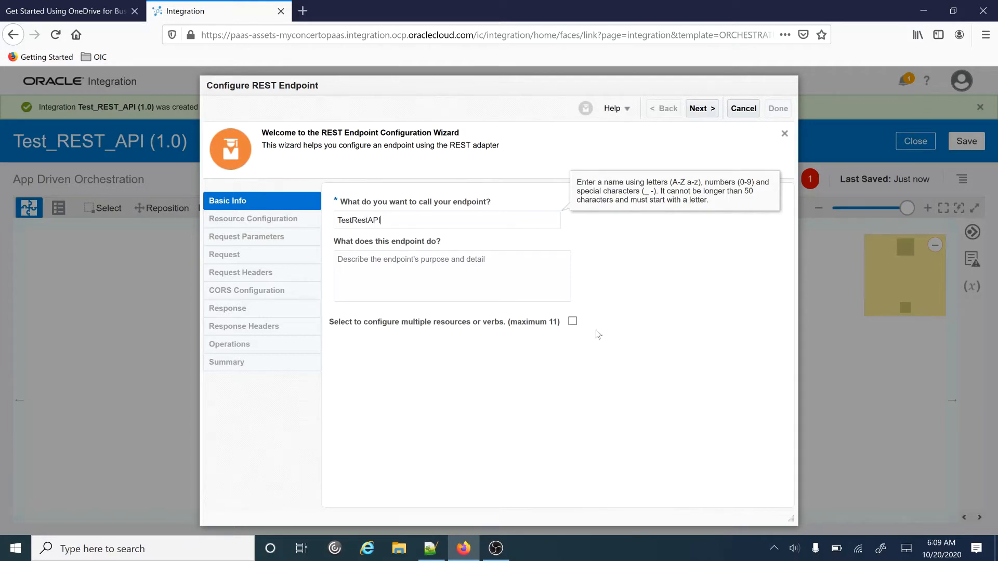
click(701, 108)
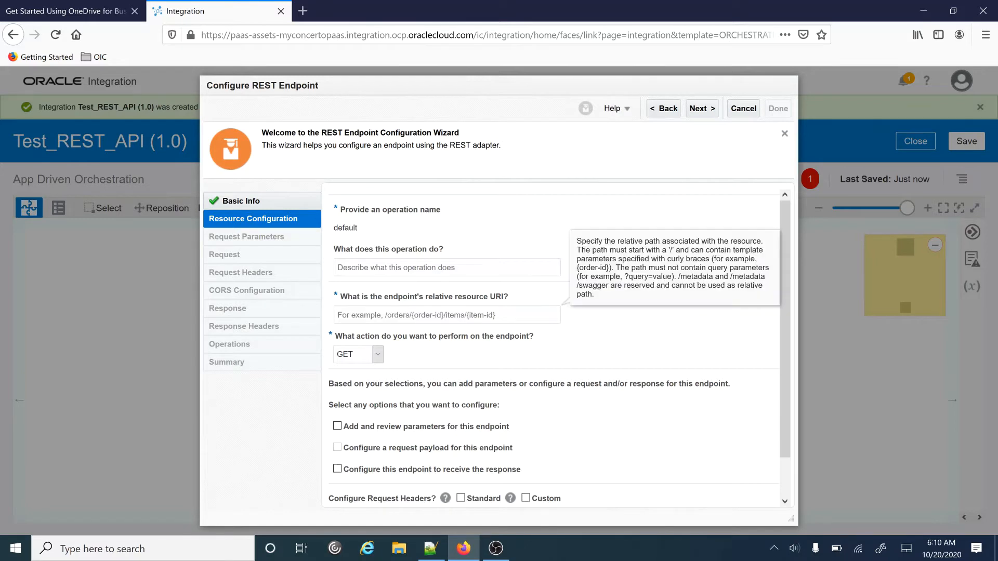
text(/TestRestAPI)
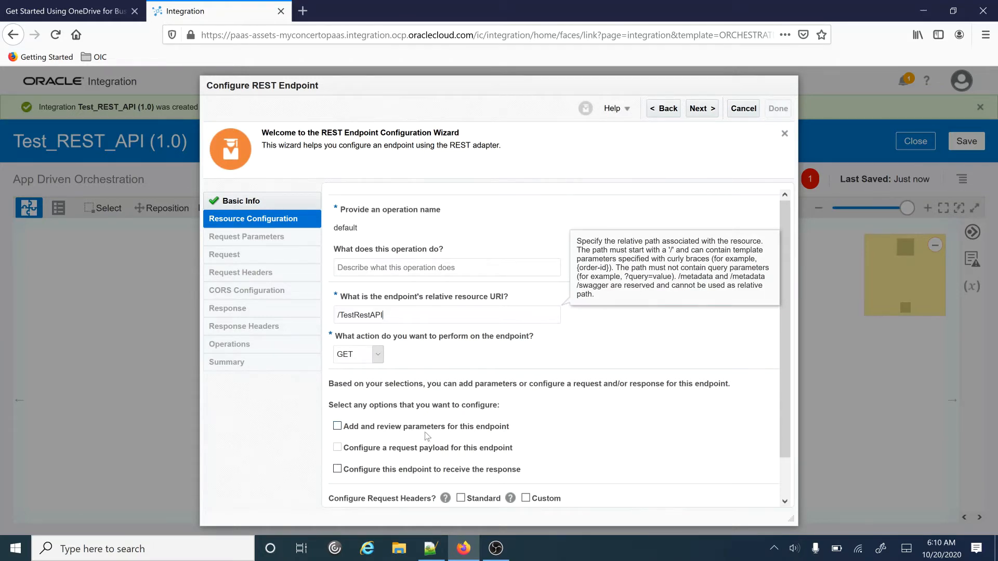
click(337, 427)
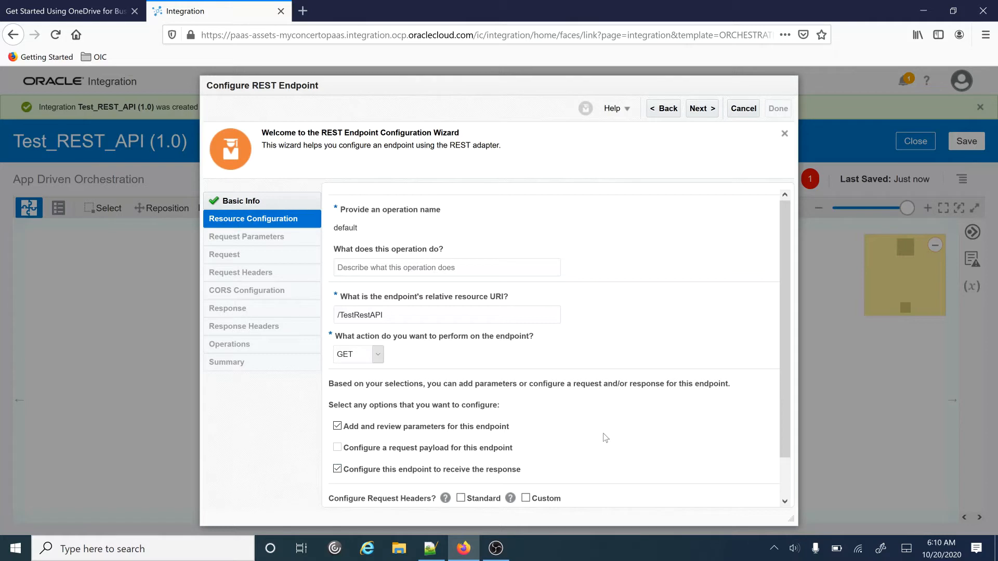
click(699, 108)
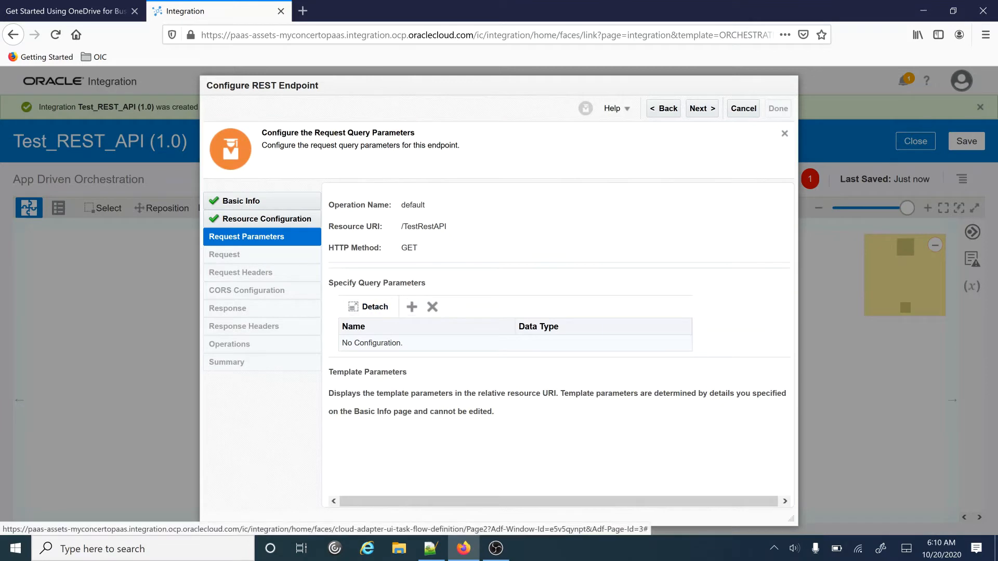
- Add two string query parameters, Id and Name, to the endpoint
click(412, 307)
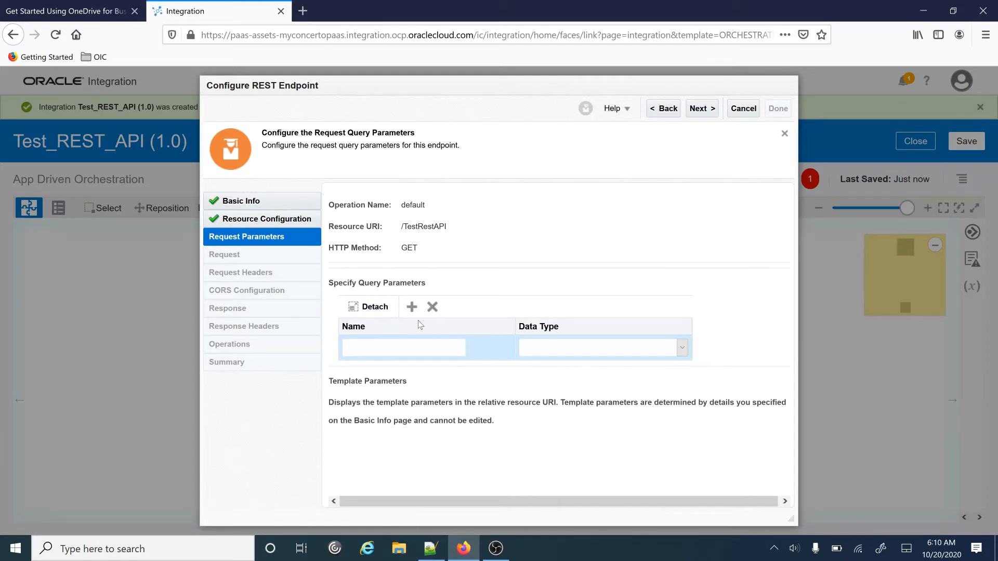
click(346, 347)
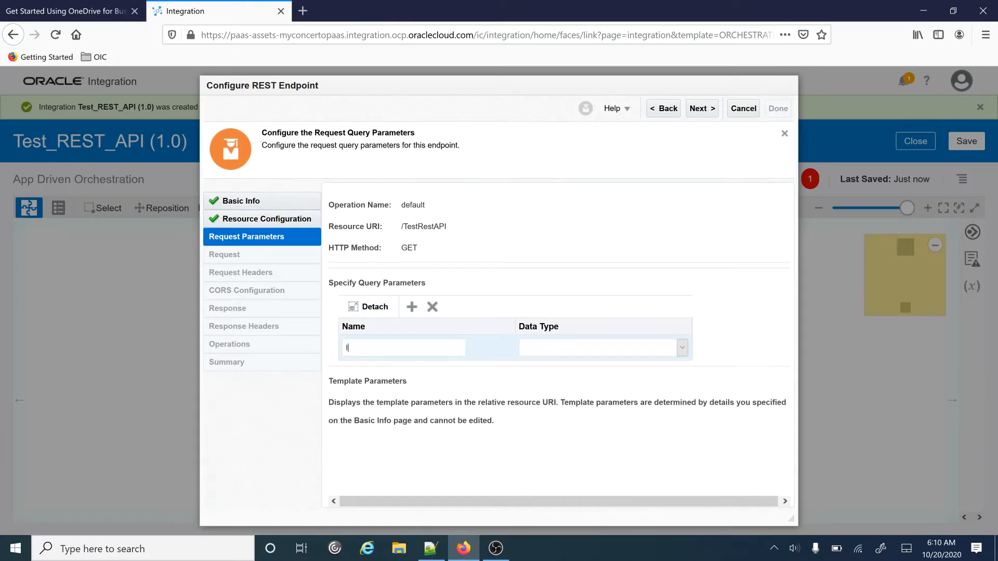
click(682, 348)
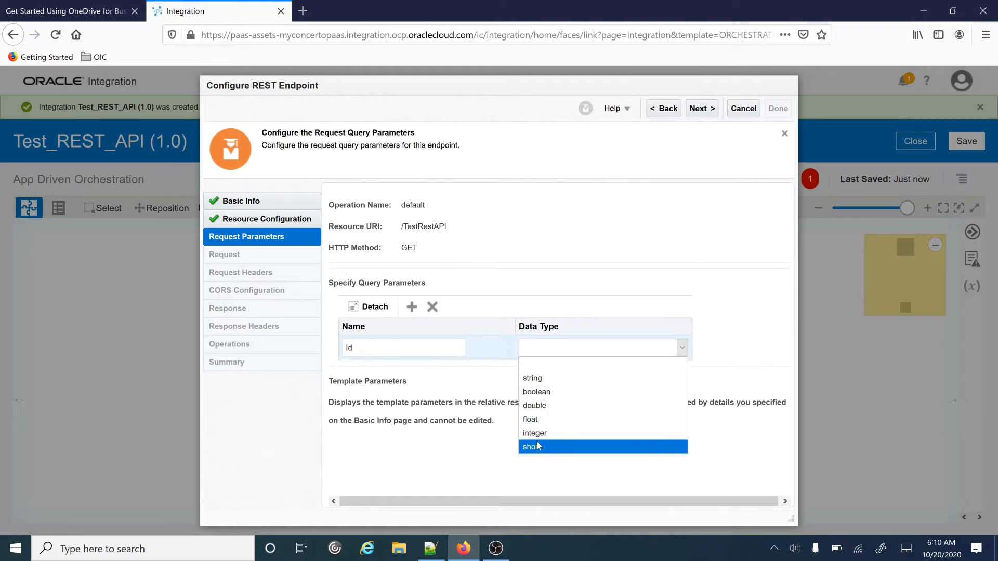
click(546, 378)
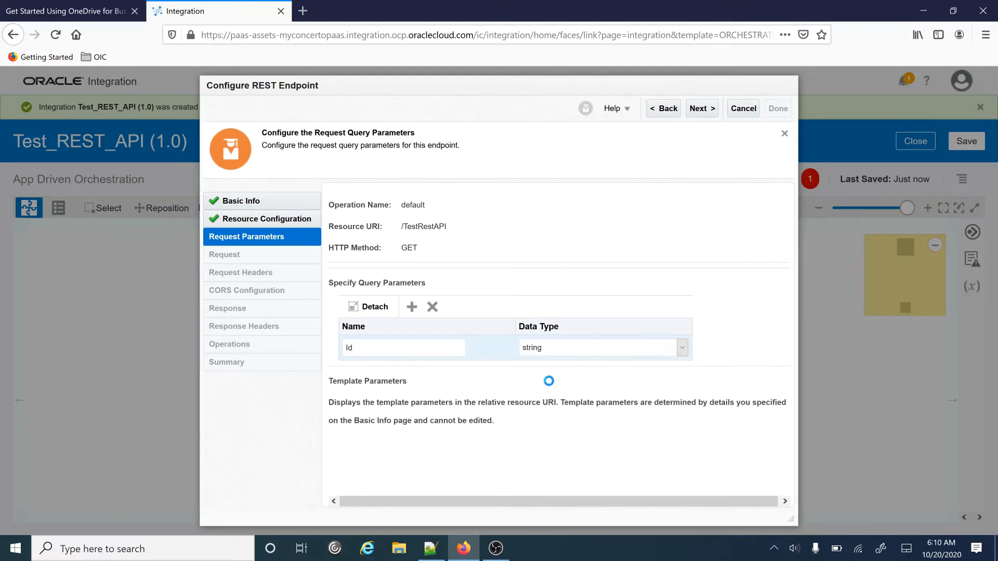
click(412, 308)
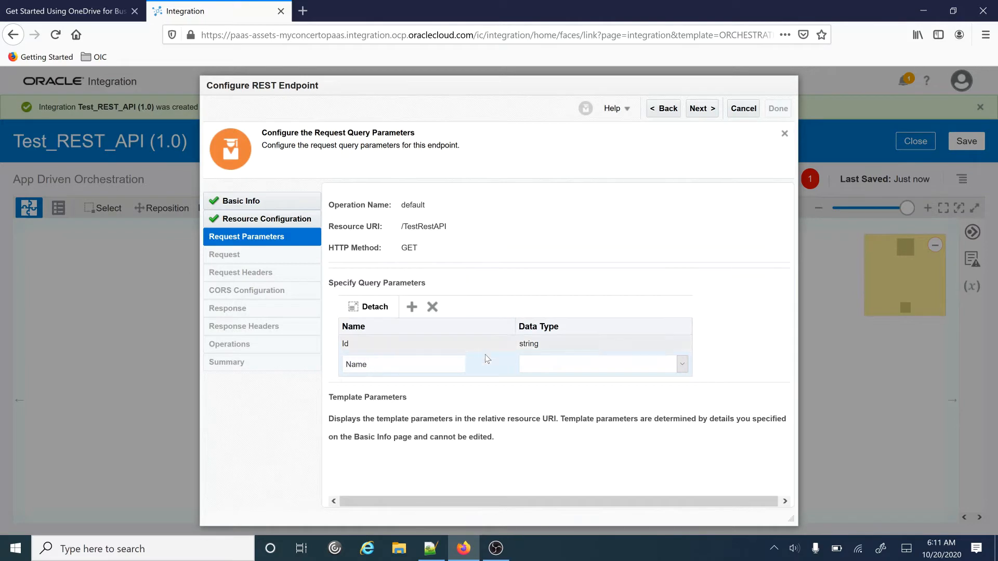
click(681, 365)
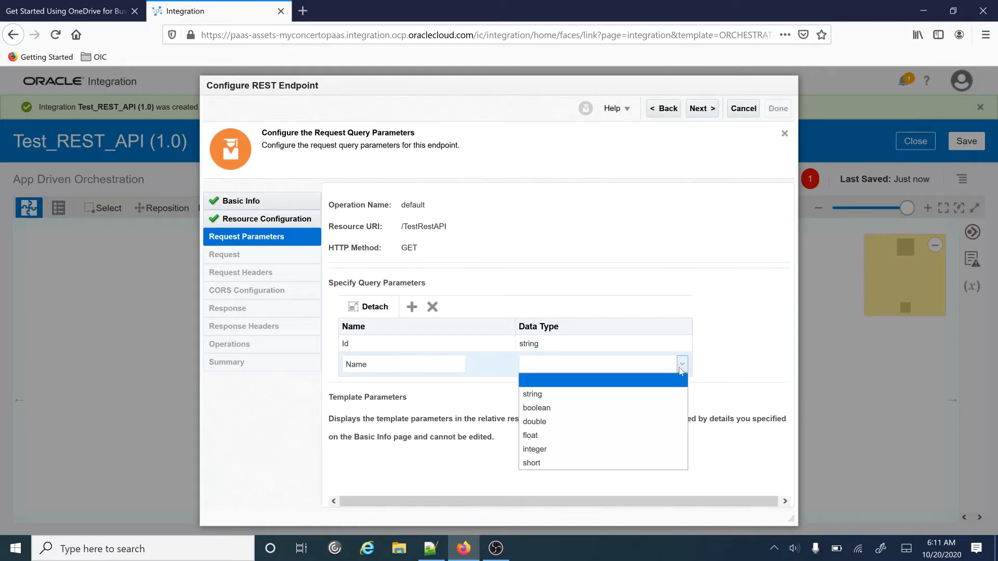
click(551, 395)
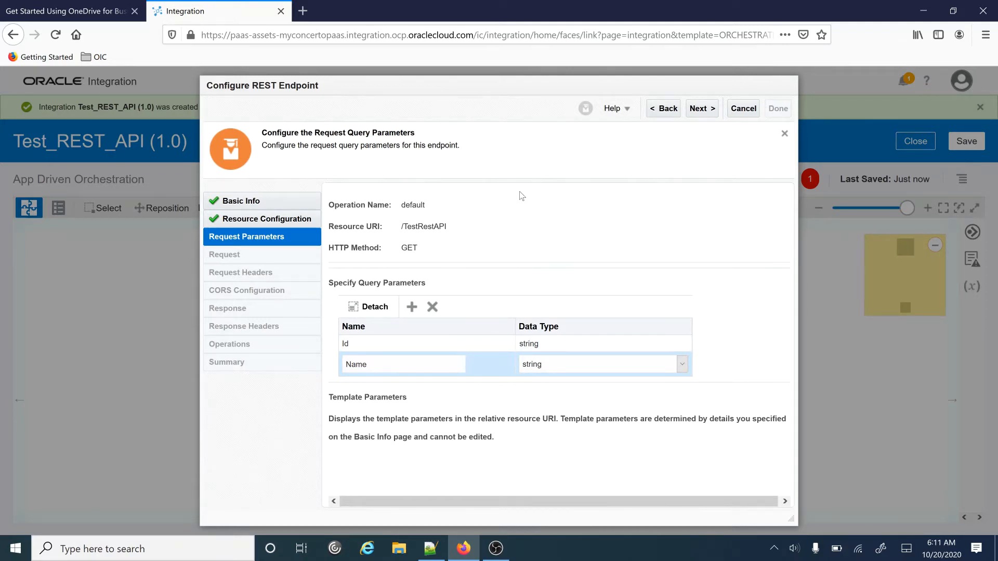
click(702, 109)
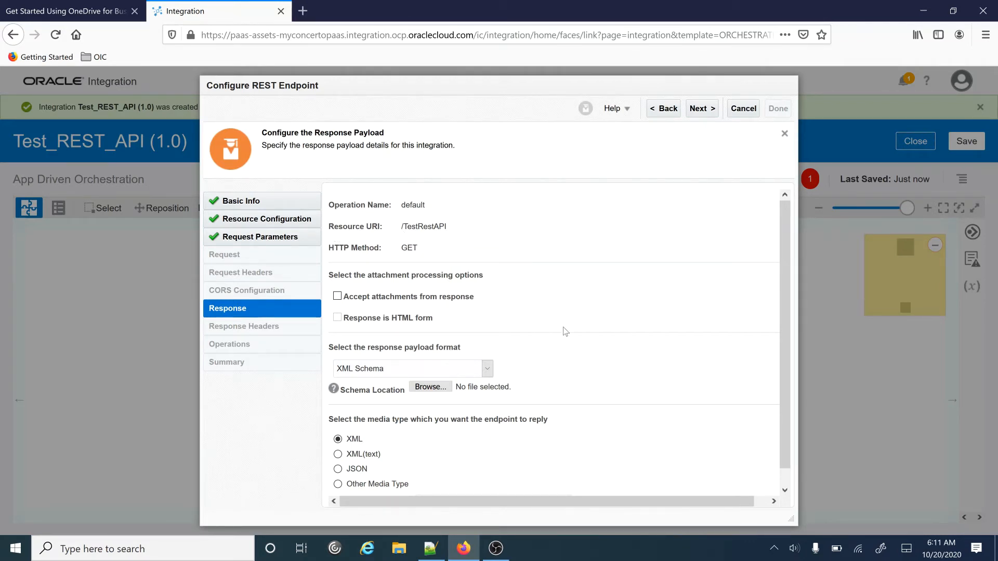
- Use XML Schema OCI_Process.xsd with element process as the response payload
scroll(565, 331, down, 1)
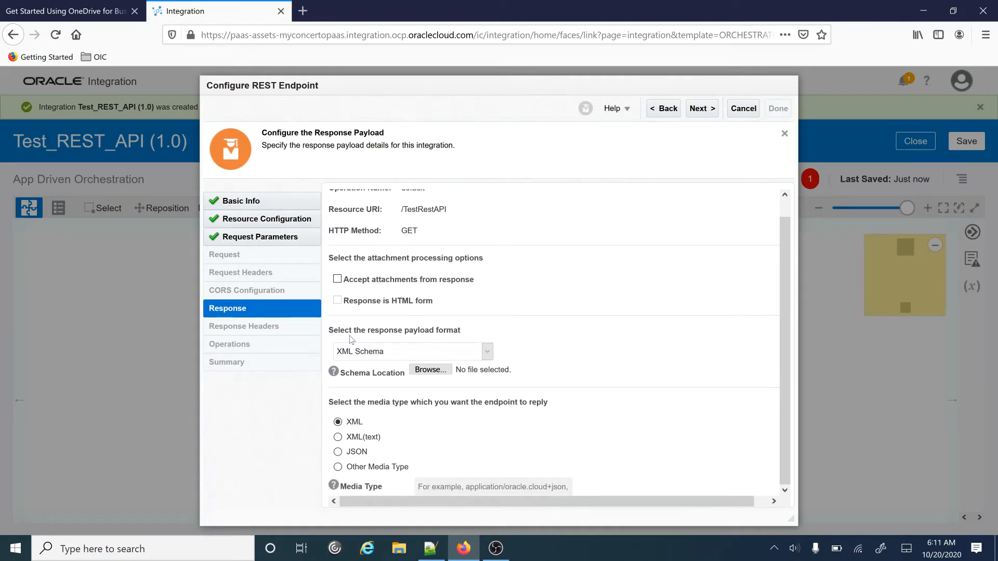
click(488, 353)
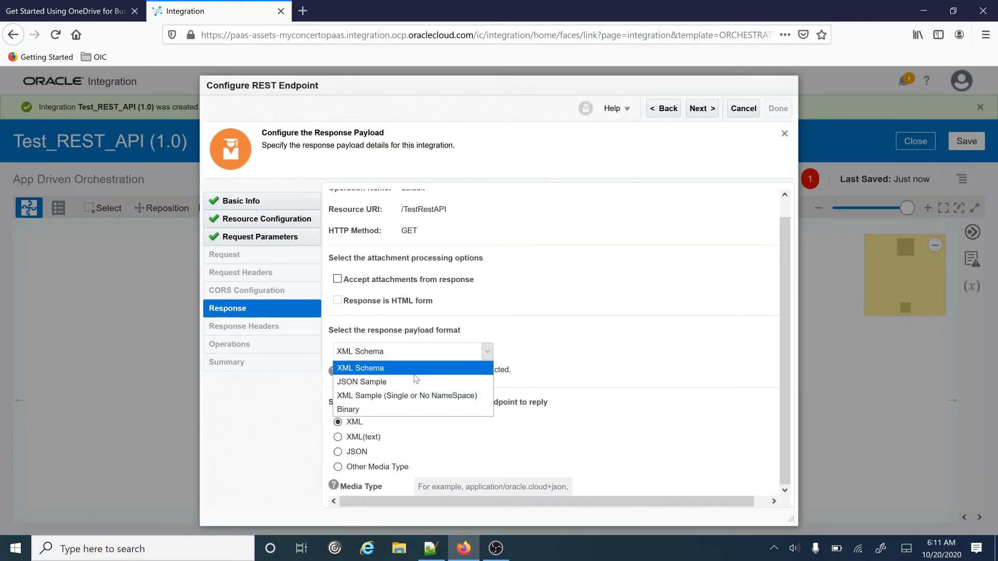
click(365, 369)
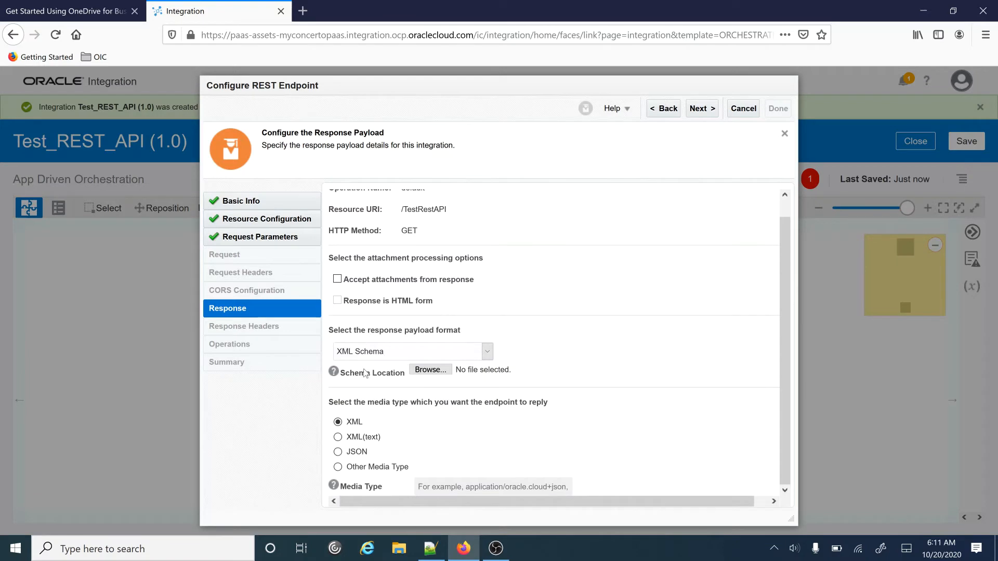
click(429, 370)
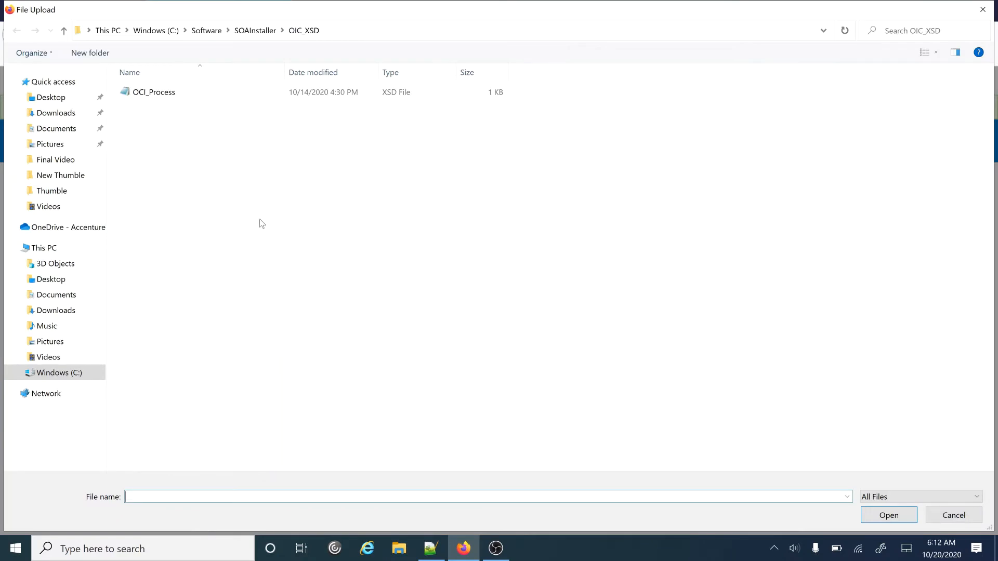
click(136, 92)
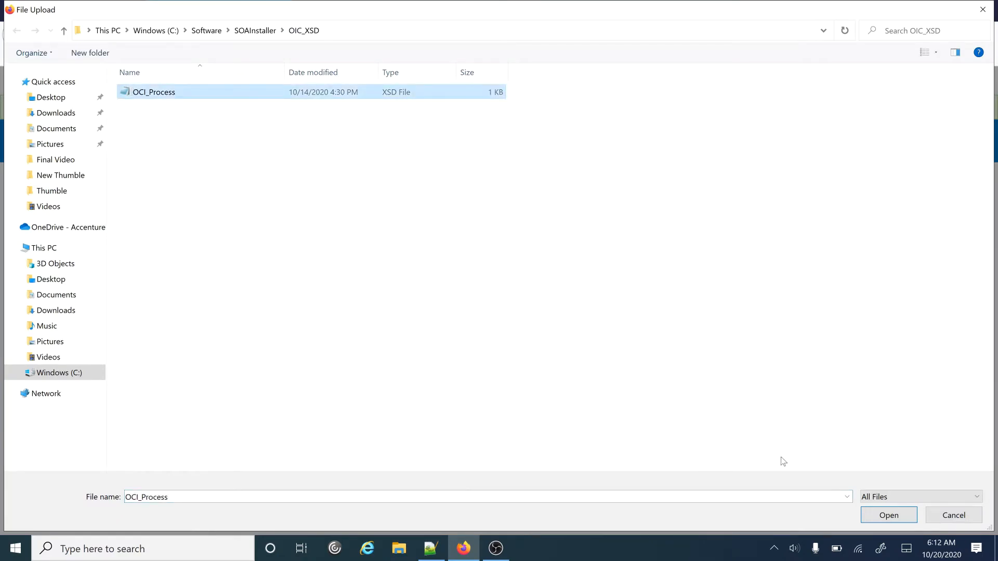
click(887, 516)
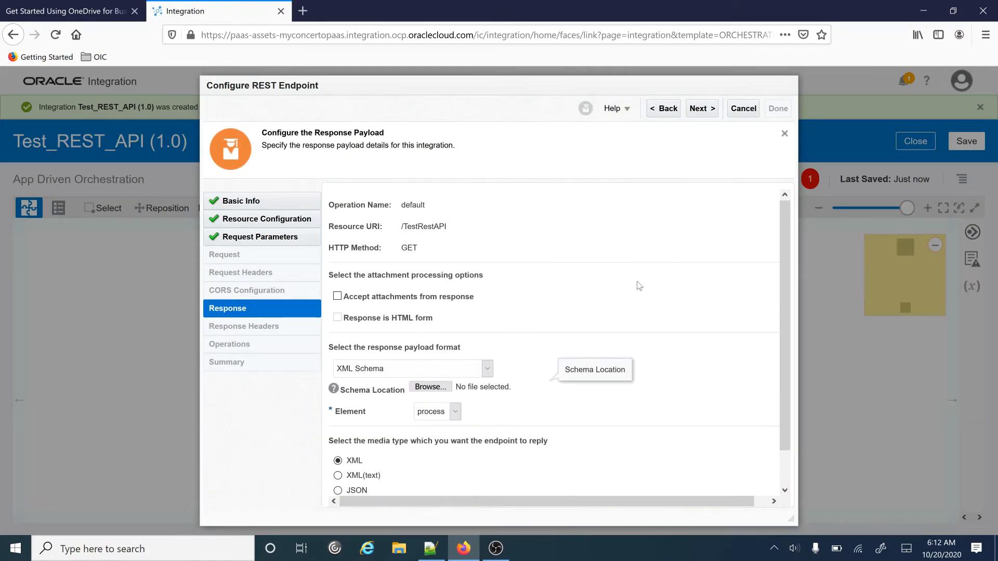
scroll(589, 389, down, 1)
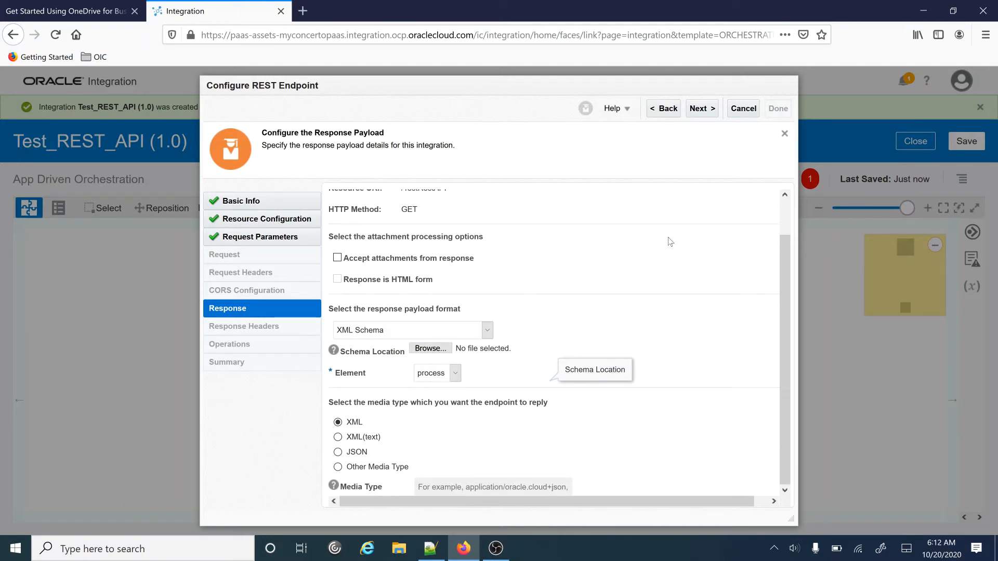
click(701, 110)
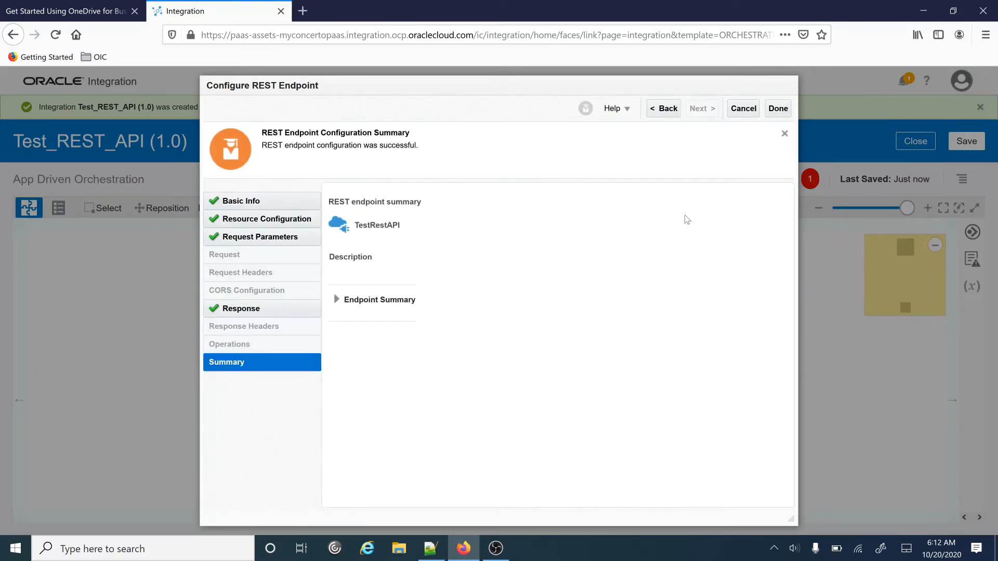
- Finish the REST endpoint wizard, adding the TestRestAPI trigger to the canvas
click(778, 109)
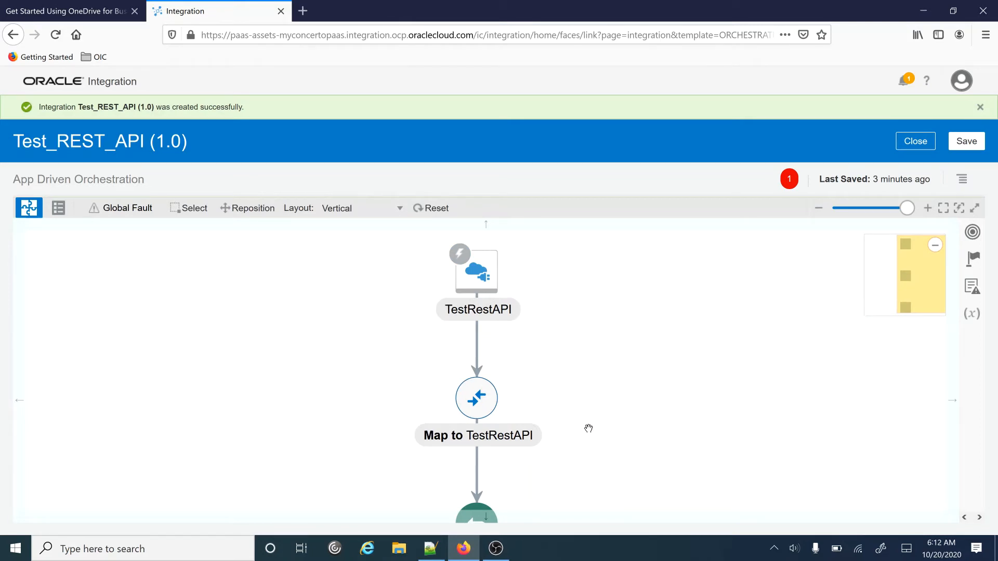
- Edit the Map to TestRestAPI step, expanding target process and source QueryParameters nodes
click(478, 398)
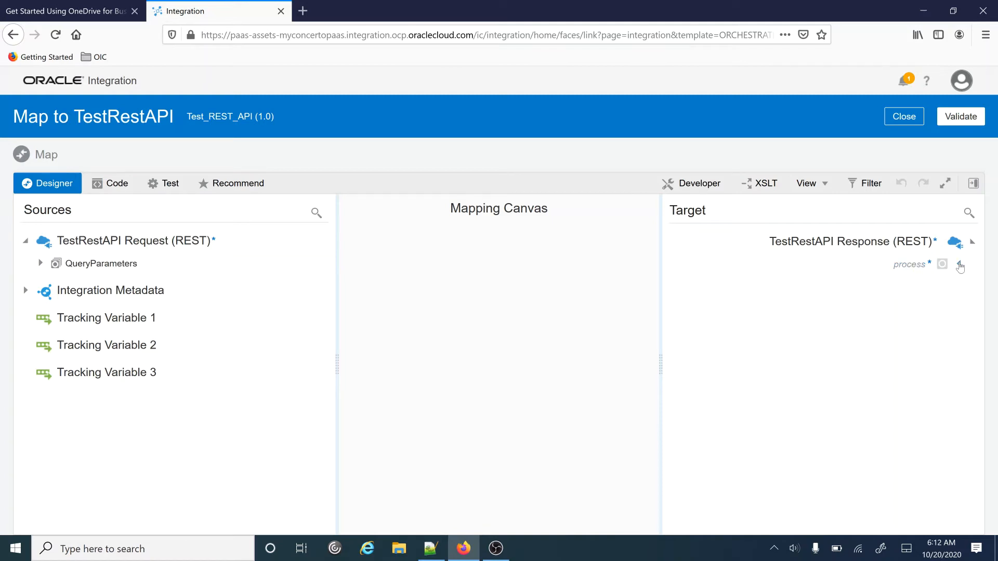
click(960, 266)
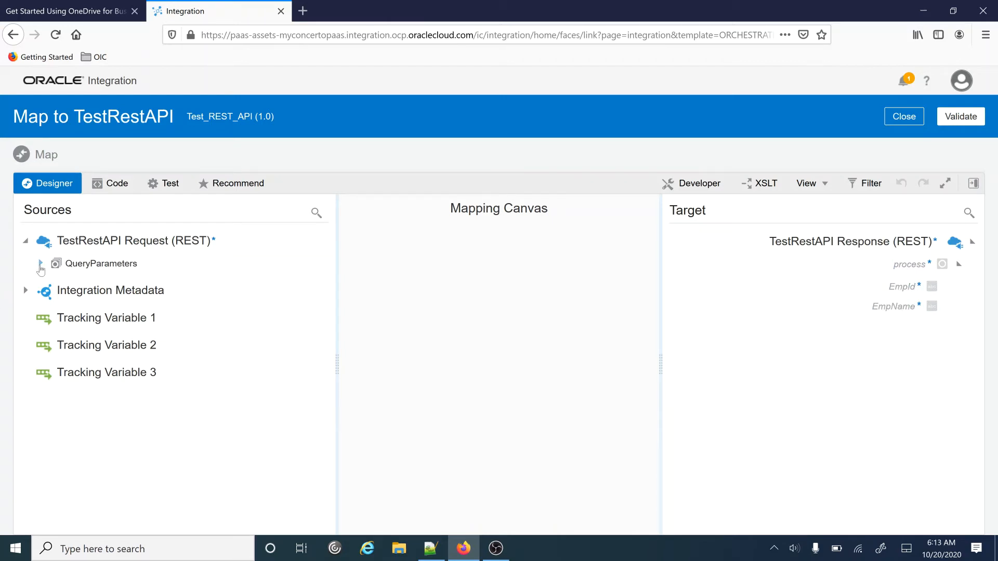
click(40, 264)
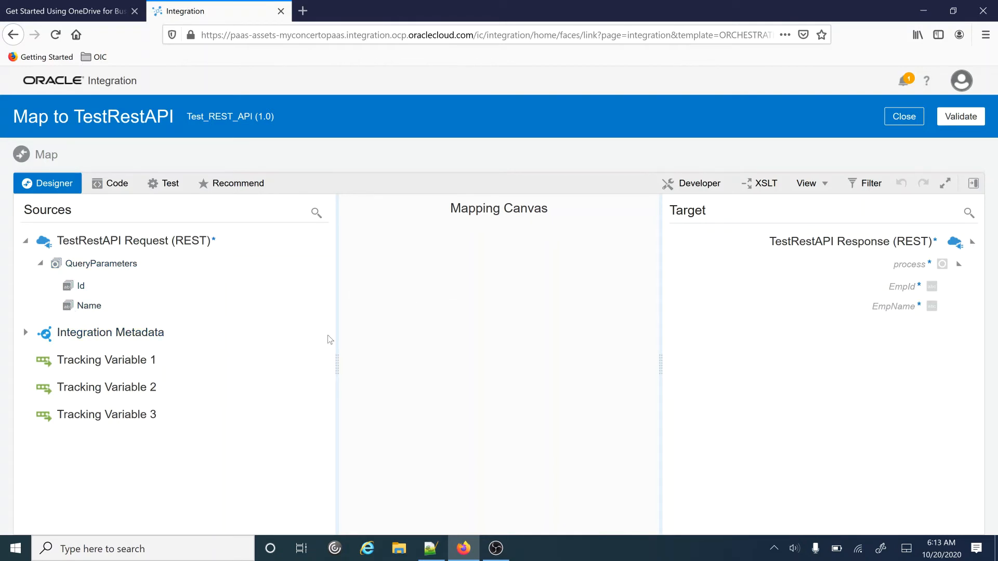
- Map Id to EmpId and Name to EmpName, validate the mapping, and close the mapper
drag(79, 290, 902, 292)
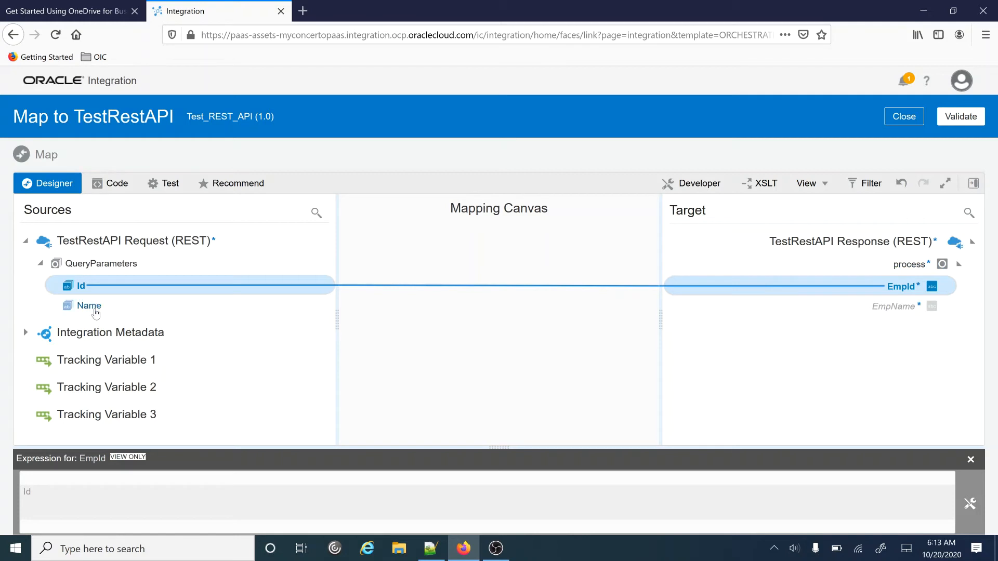
drag(121, 311, 883, 286)
drag(836, 318, 880, 307)
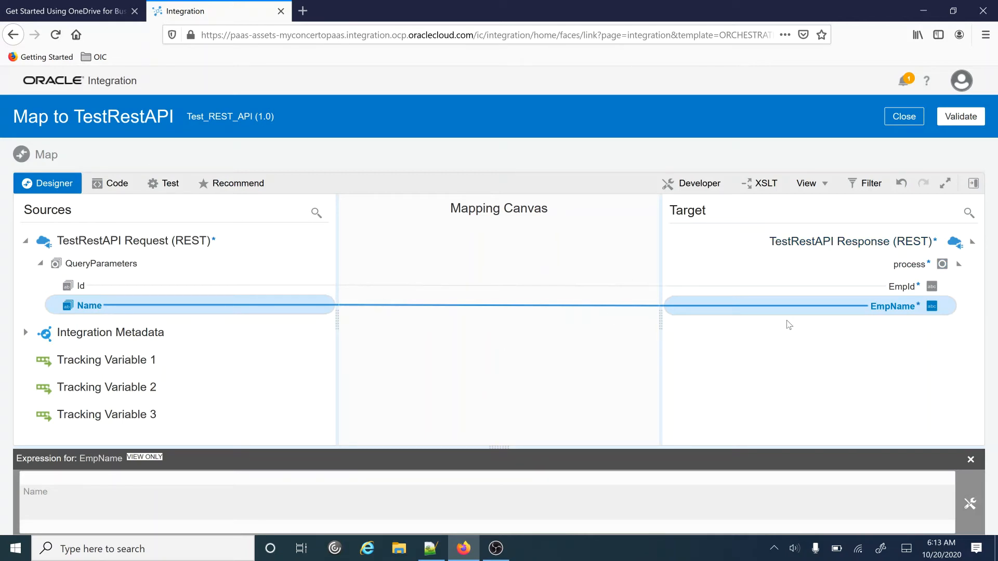
click(961, 115)
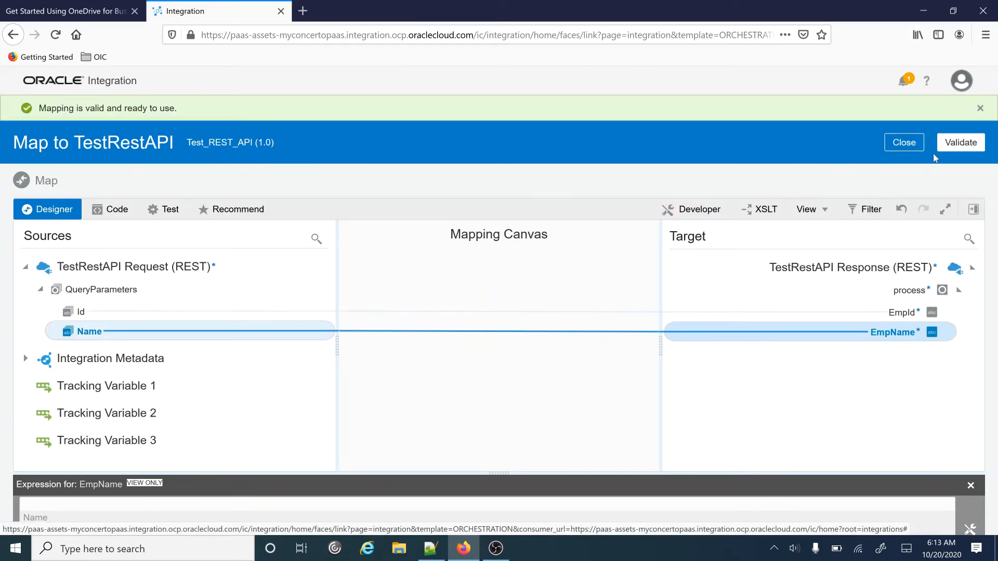
click(899, 147)
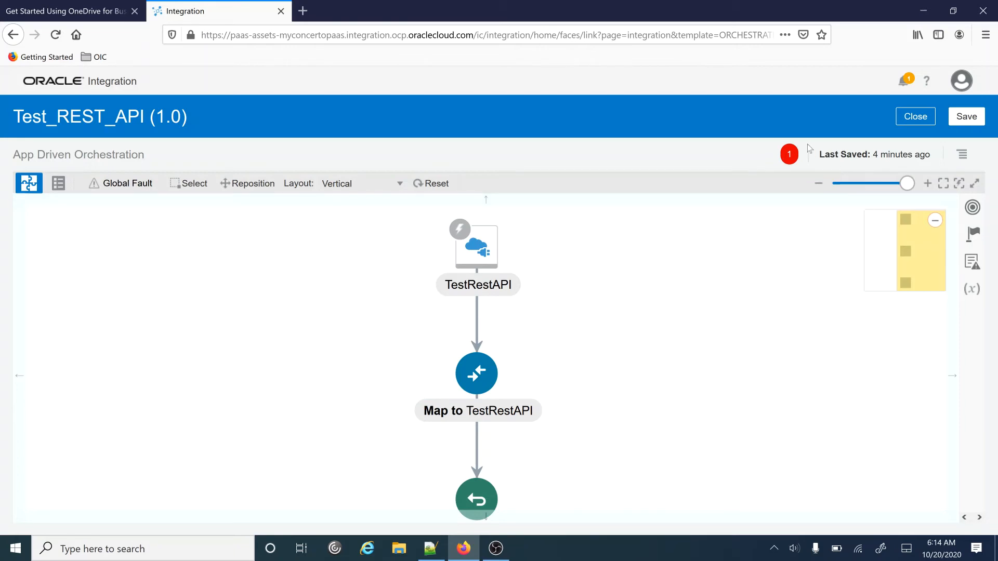
- Set the Id query parameter as the primary tracking field for Test_REST_API and save
click(962, 156)
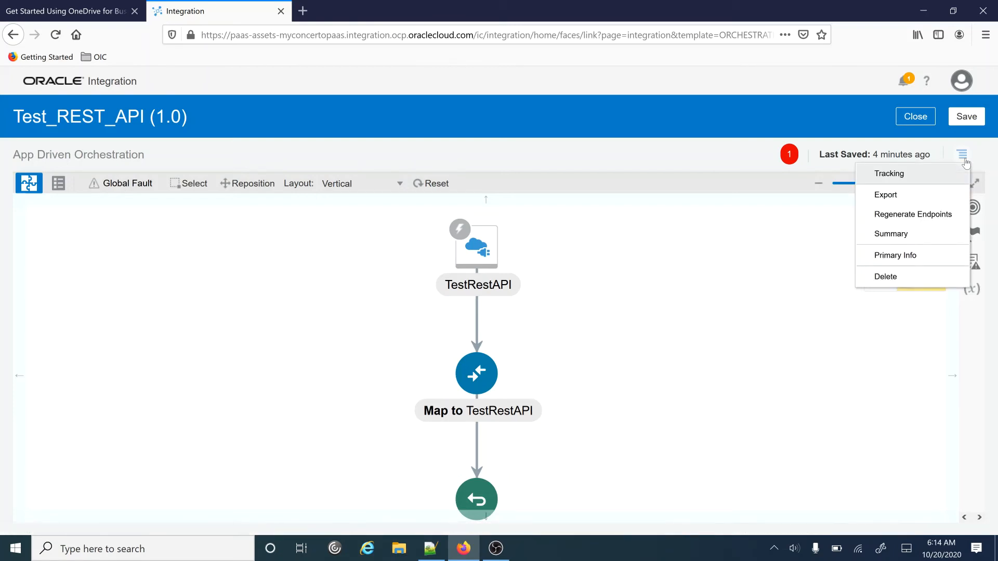
click(905, 176)
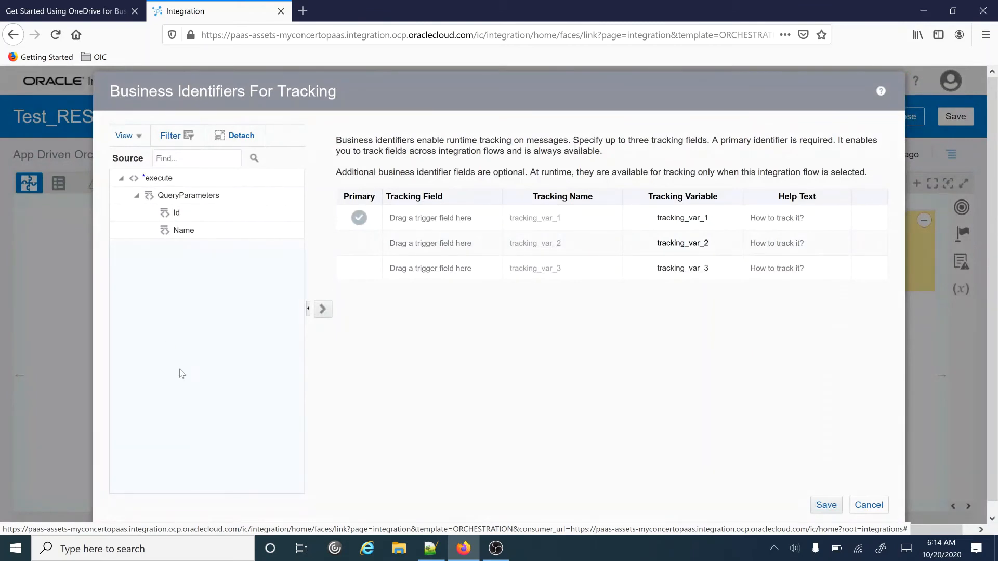
click(176, 213)
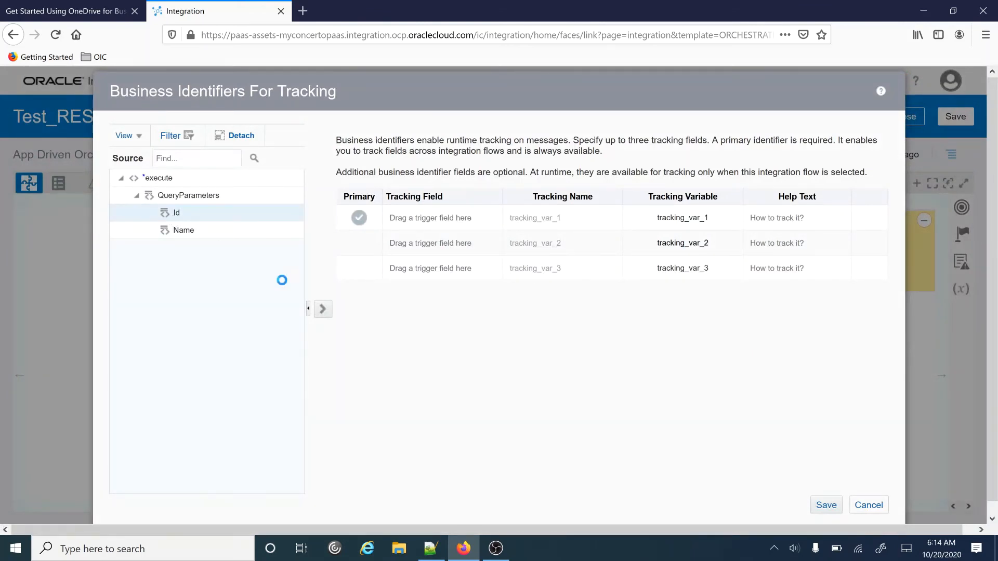
click(323, 311)
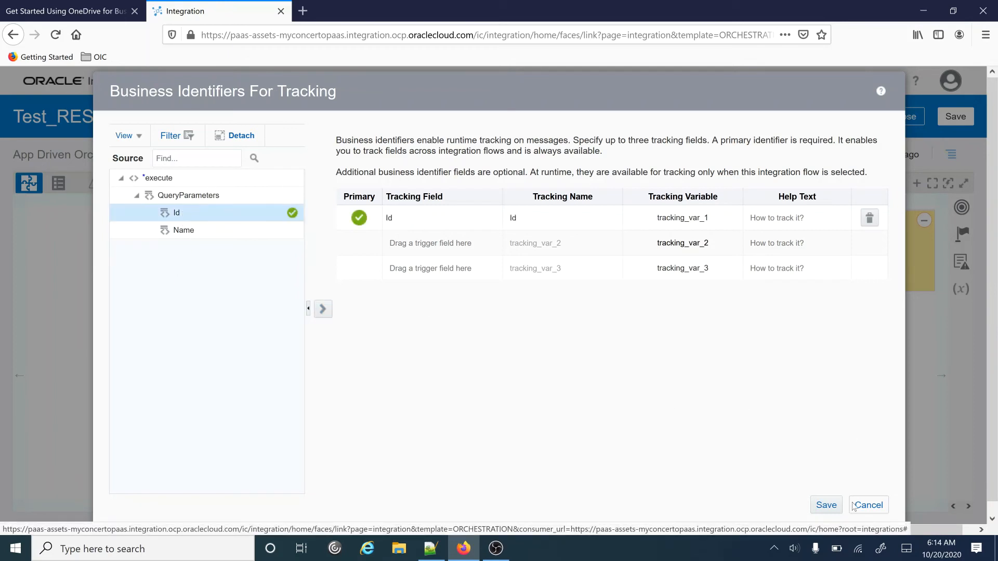
click(829, 505)
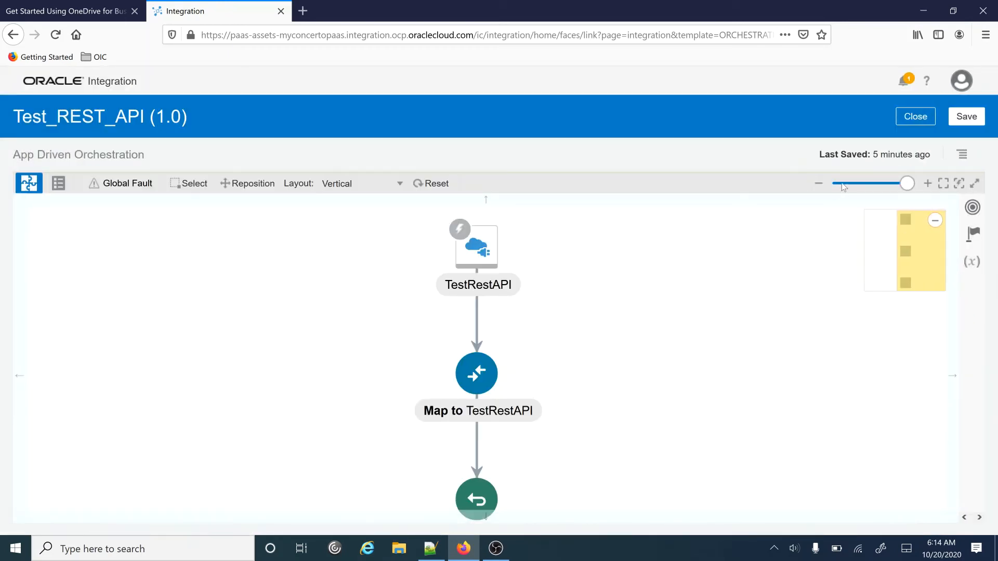
- Save Test_REST_API and return to the Integrations list
click(966, 117)
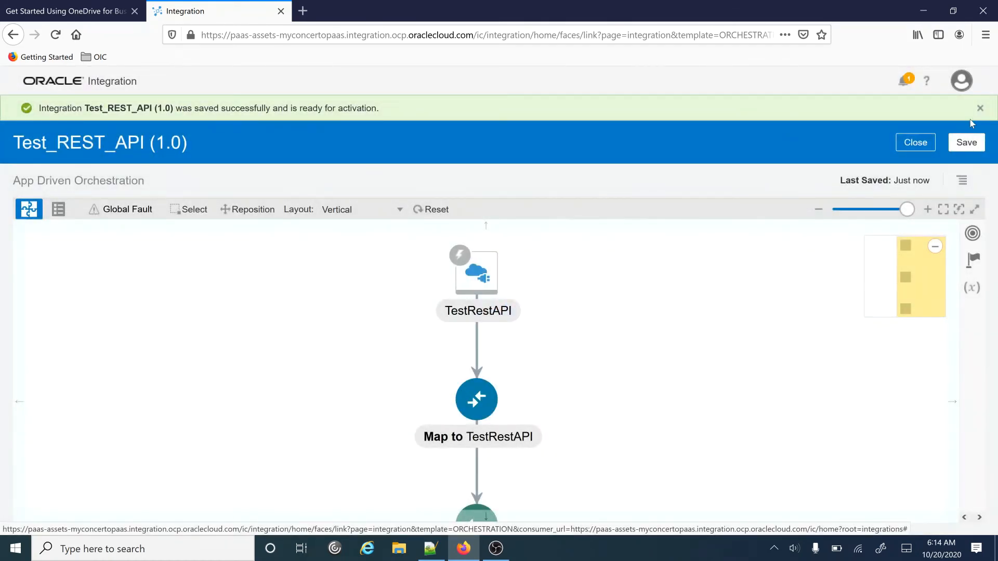
click(927, 144)
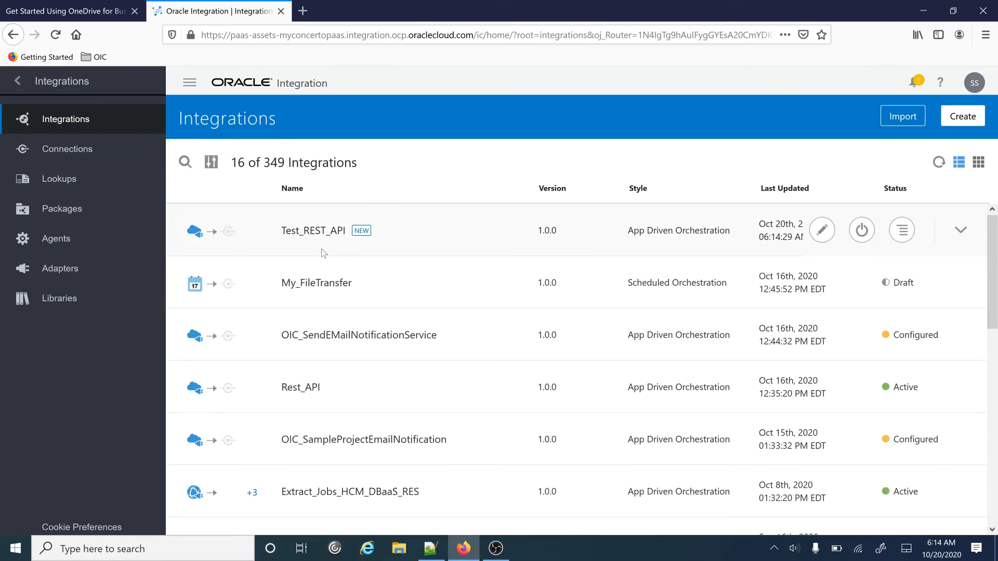
- Activate Test_REST_API with Asserter Recording, Tracing and Include Payload enabled
click(861, 232)
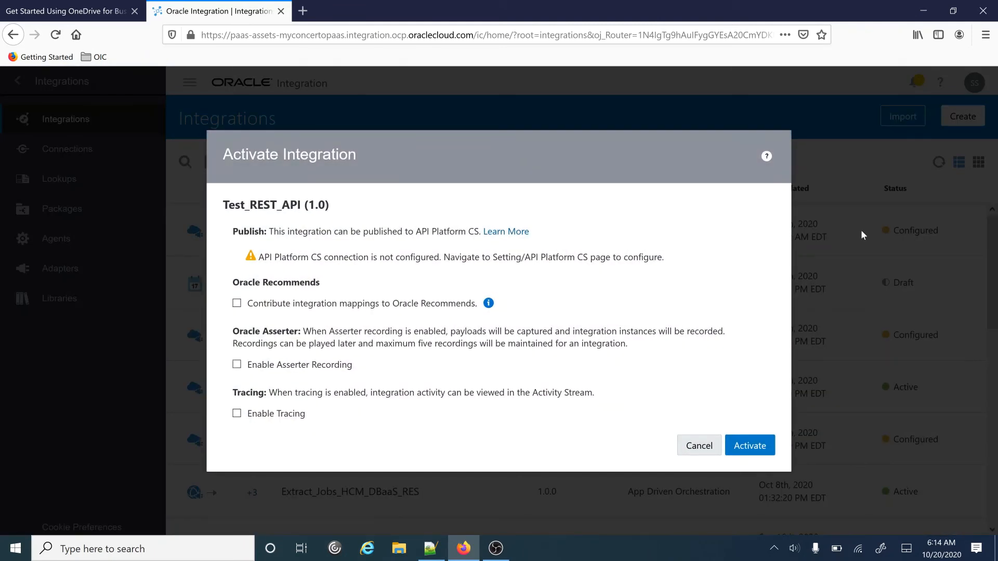
click(237, 364)
click(237, 413)
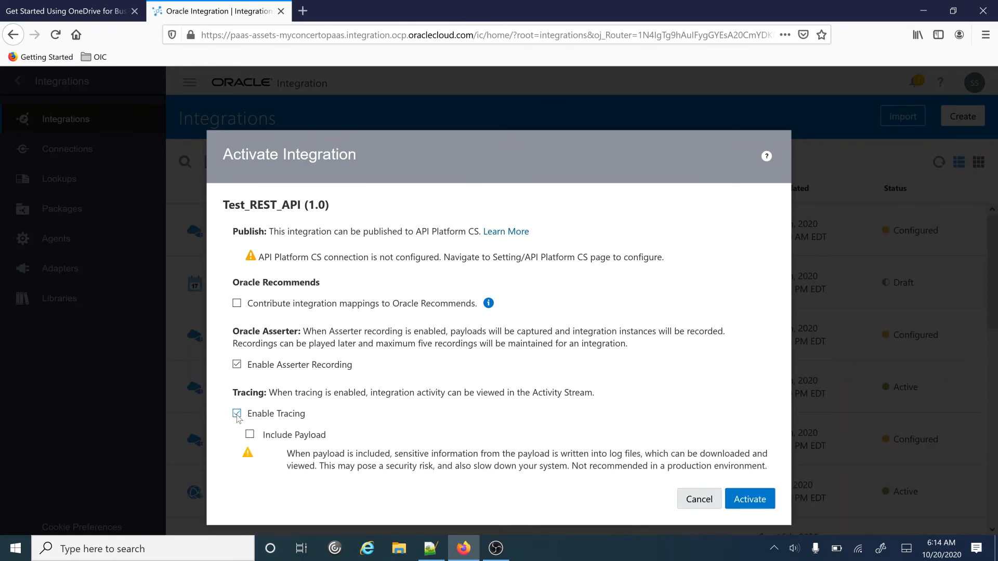
click(250, 434)
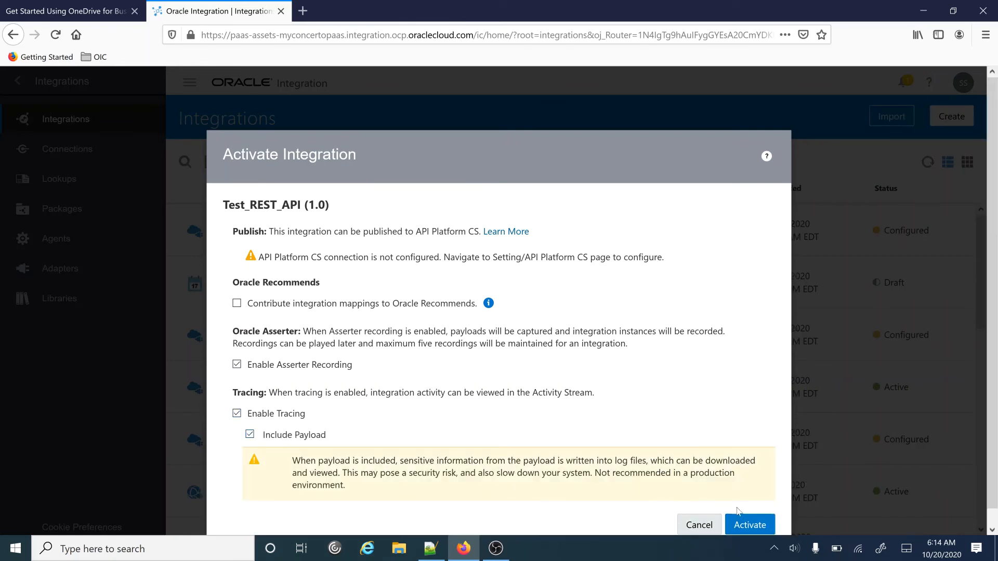
click(748, 525)
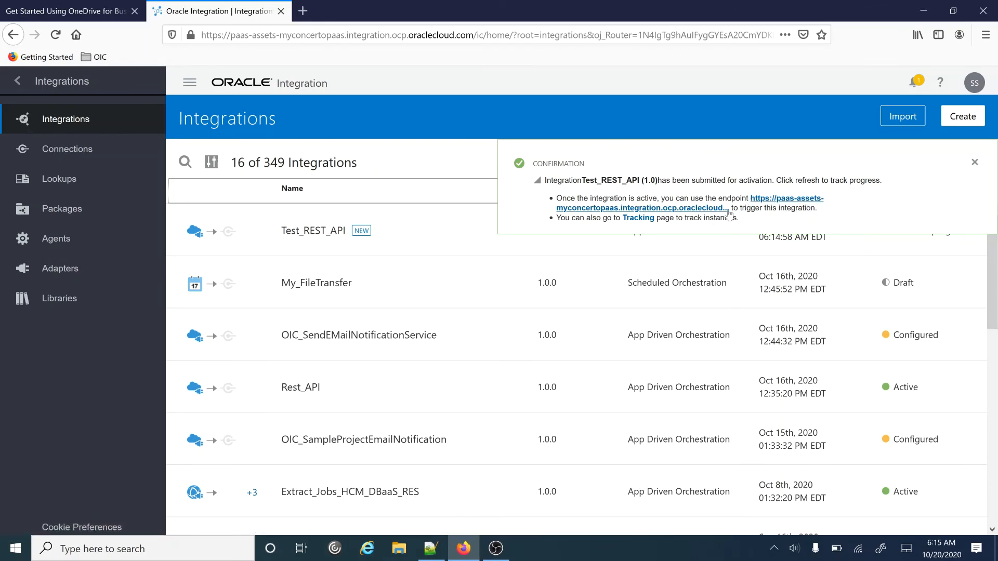
- Open the endpoint description page, copy its Endpoint URL, and start a new browser tab
drag(730, 209, 750, 201)
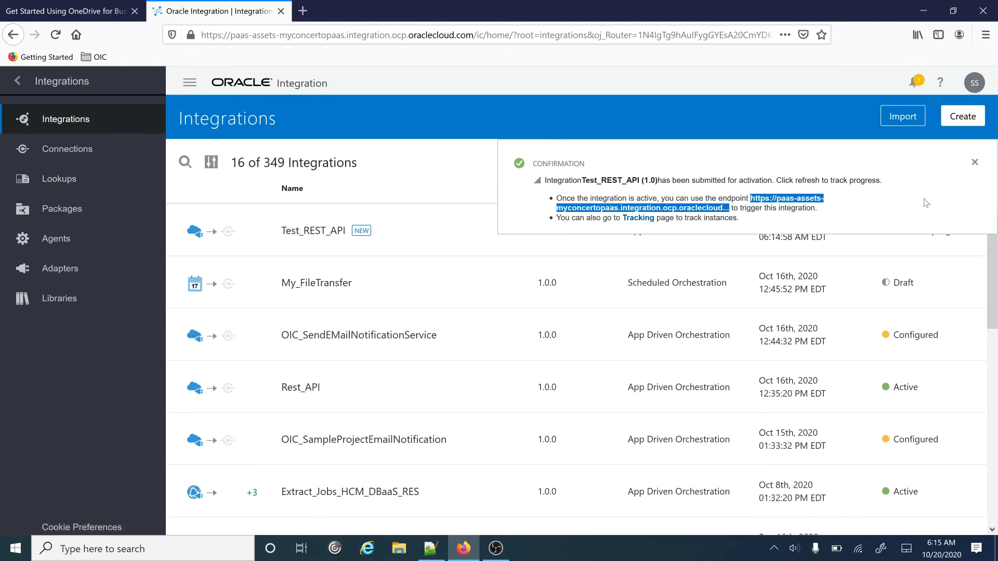
click(803, 199)
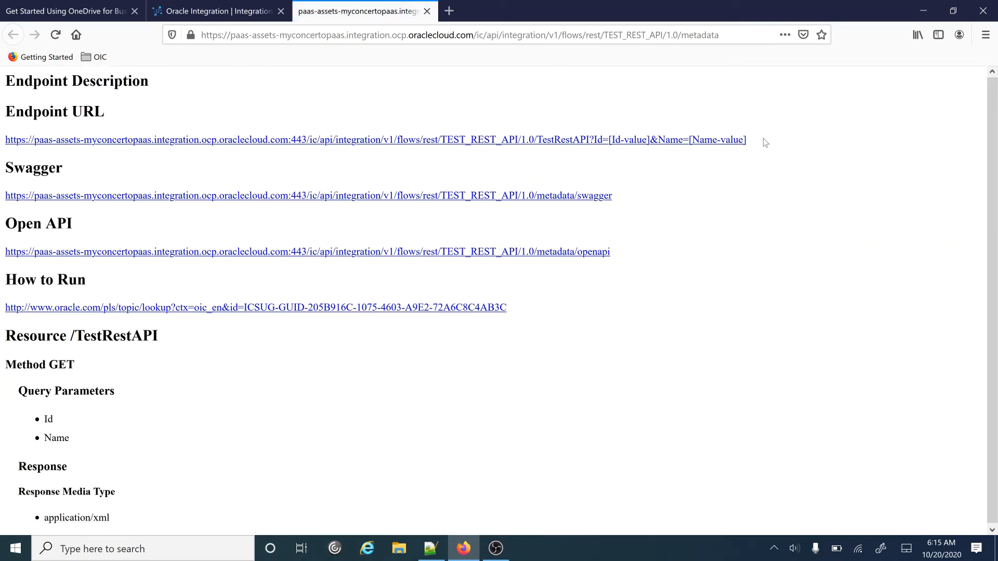
triple_click(451, 161)
drag(104, 151, 1, 138)
key(ctrl+c)
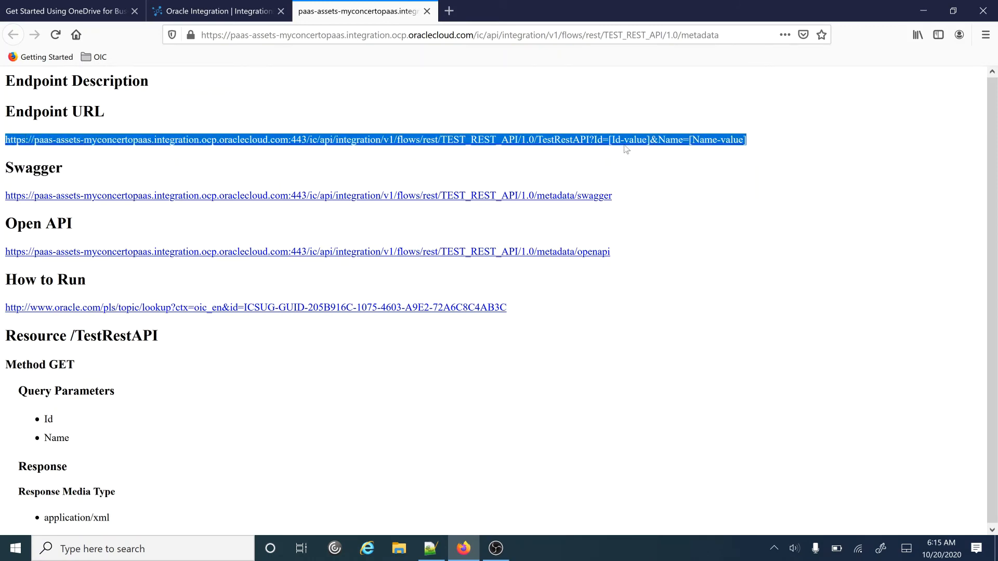
click(449, 11)
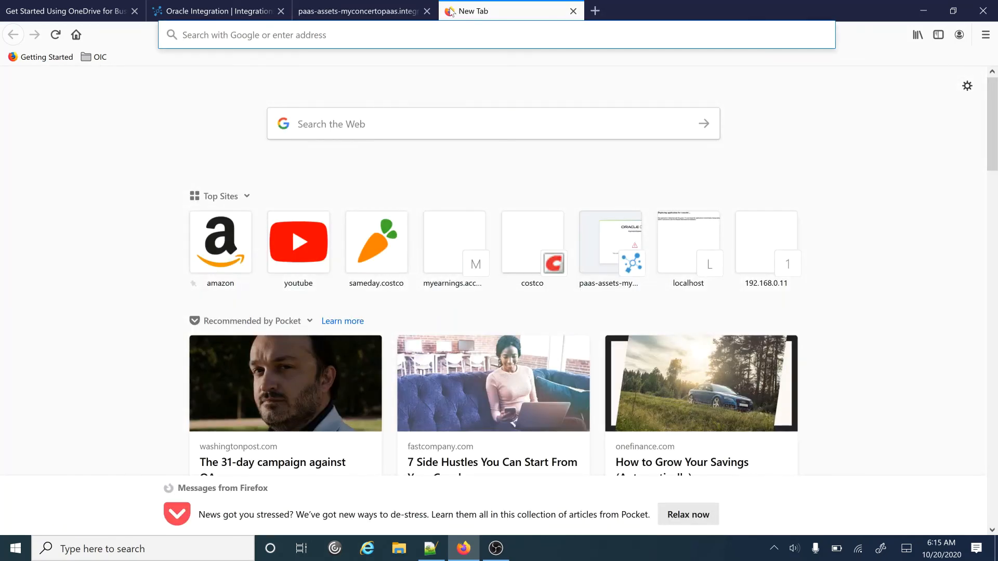
- Request the pasted endpoint URL with Id set to 1234 and an employee name filled in
key(ctrl+v)
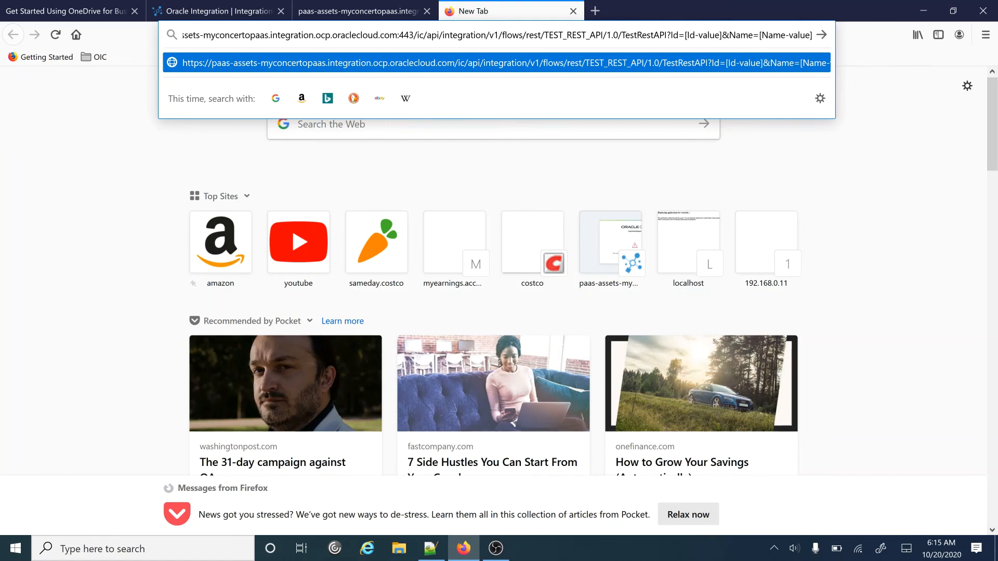
drag(685, 35, 719, 35)
text(1234)
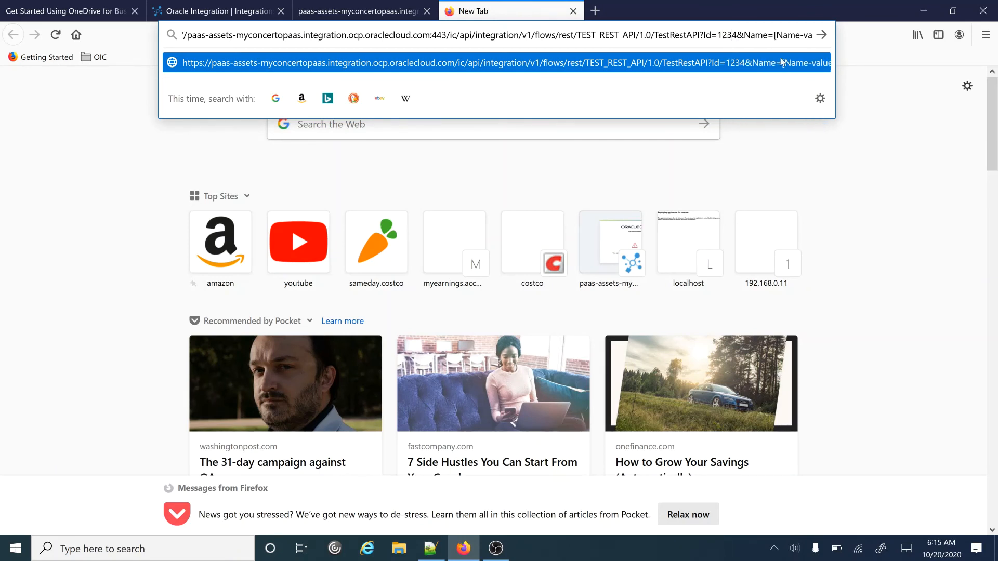
key(shift+Right)
key(shift+Right)
key(shift+Right)
key(shift+Right)
key(shift+Right)
key(shift+Right)
key(shift+Right)
key(shift+Right)
key(shift+Right)
key(shift+Right)
key(shift+Right)
key(shift+Right)
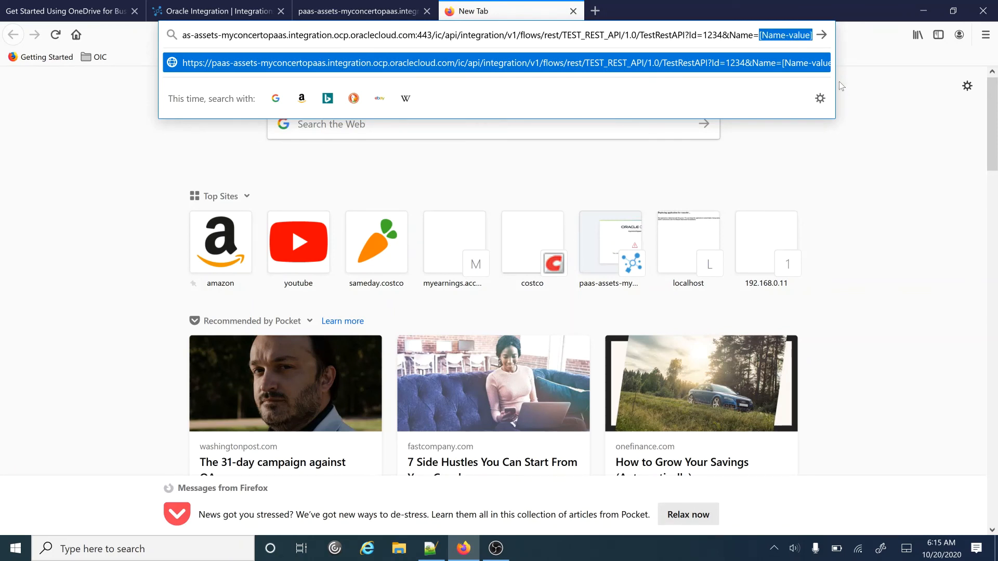
text(Shailendra)
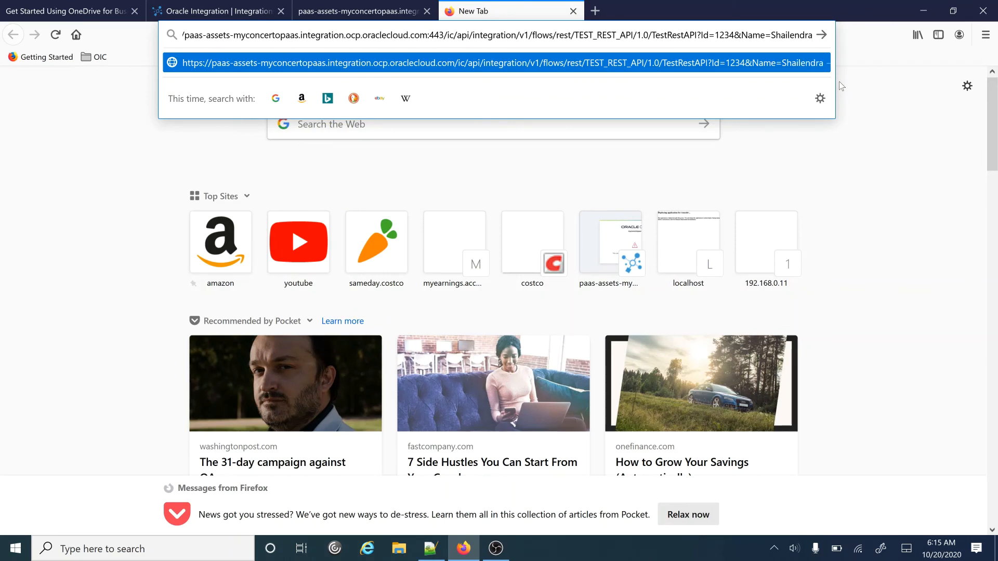
click(822, 34)
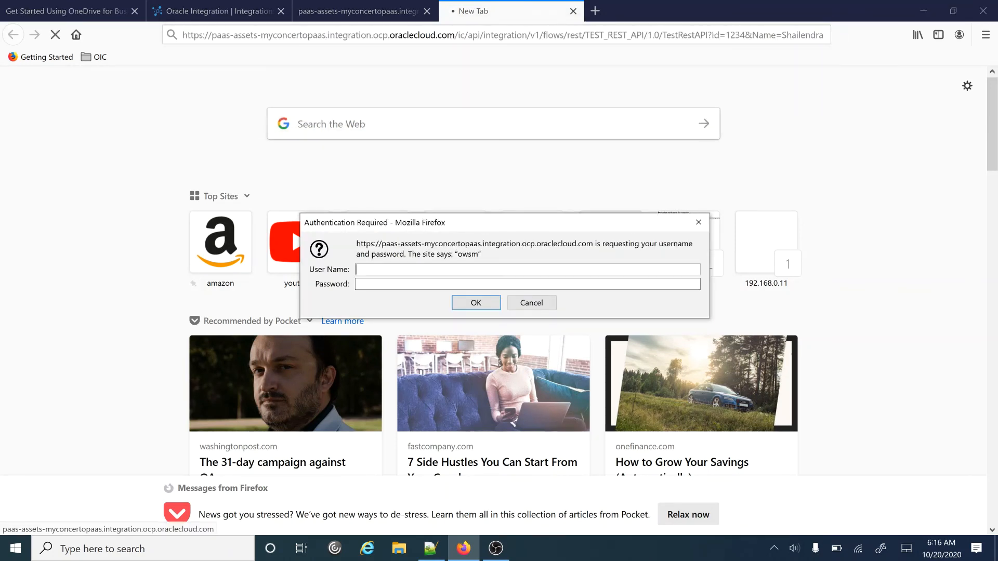
- Sign in with the account user name and password, declining to save the login
drag(480, 227, 454, 106)
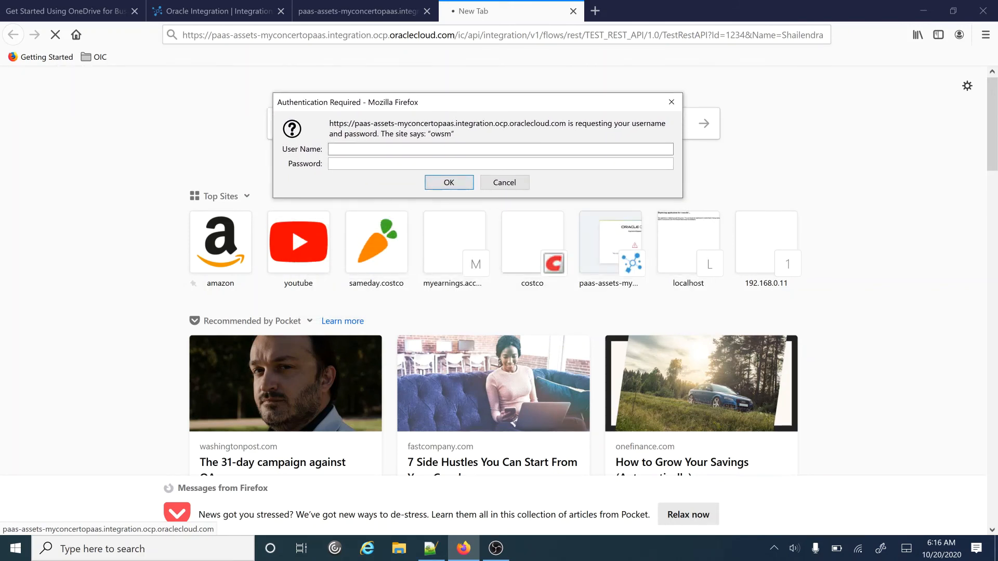
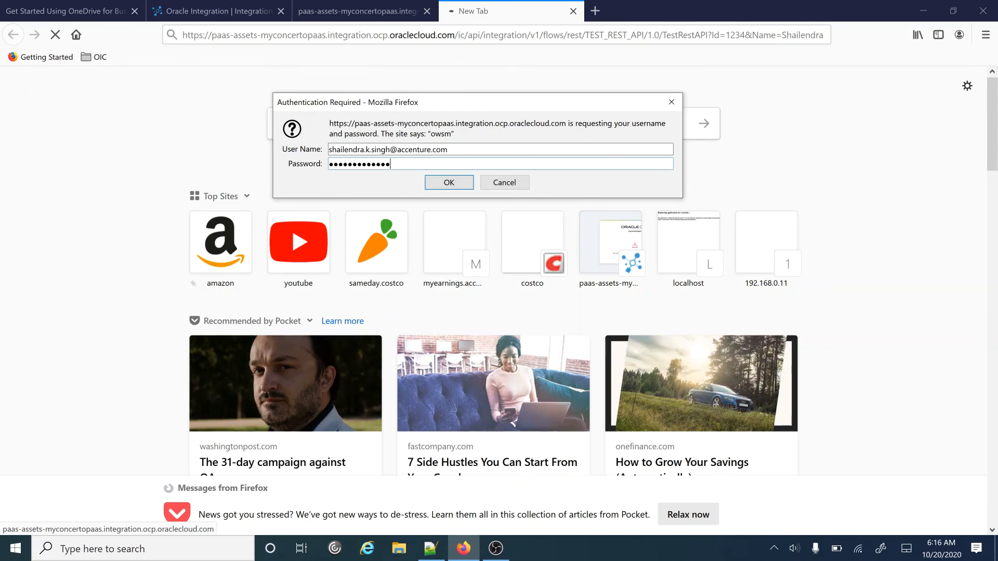
click(459, 180)
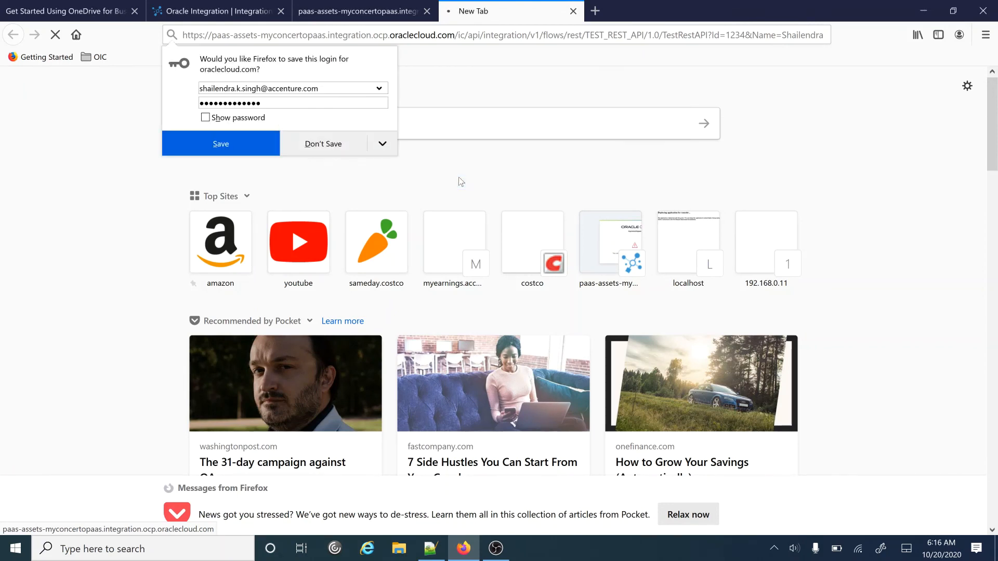
click(329, 144)
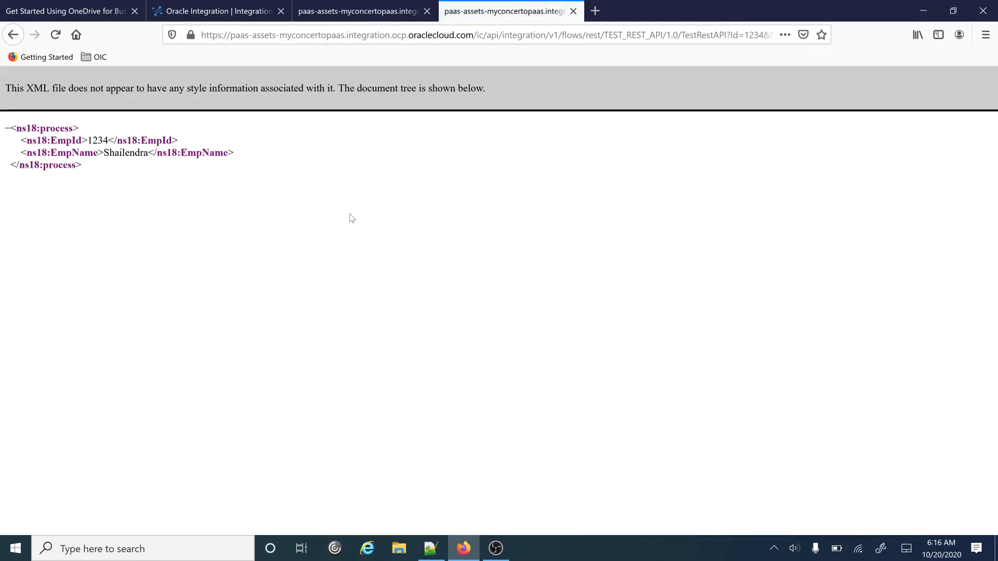